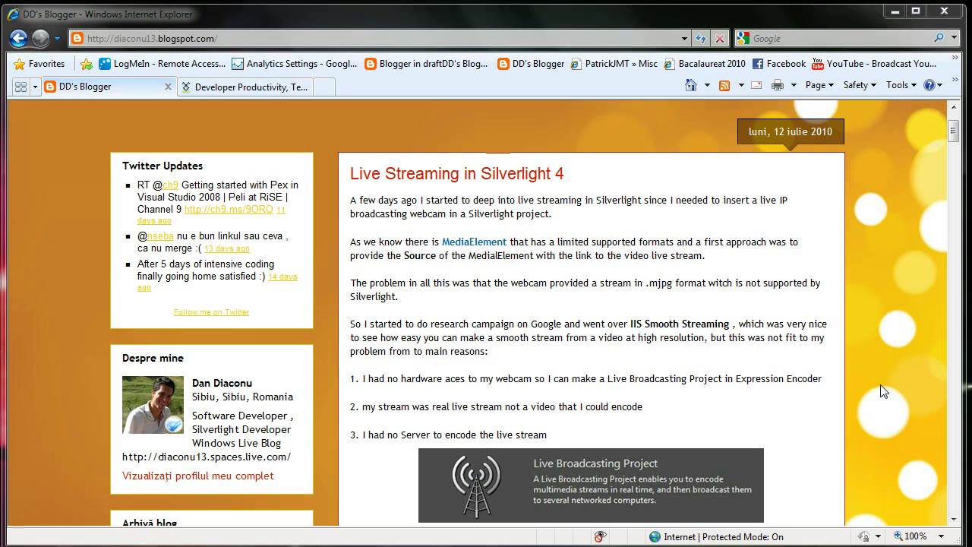
On the Telerik site, go to the Silverlight Controls demos and open Browse Controls
left_click(206, 88)
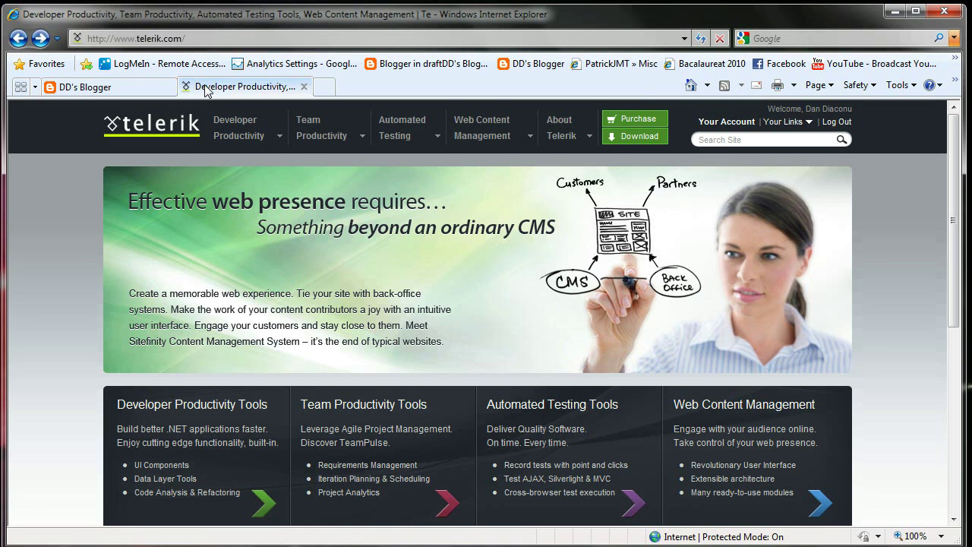
left_click(280, 135)
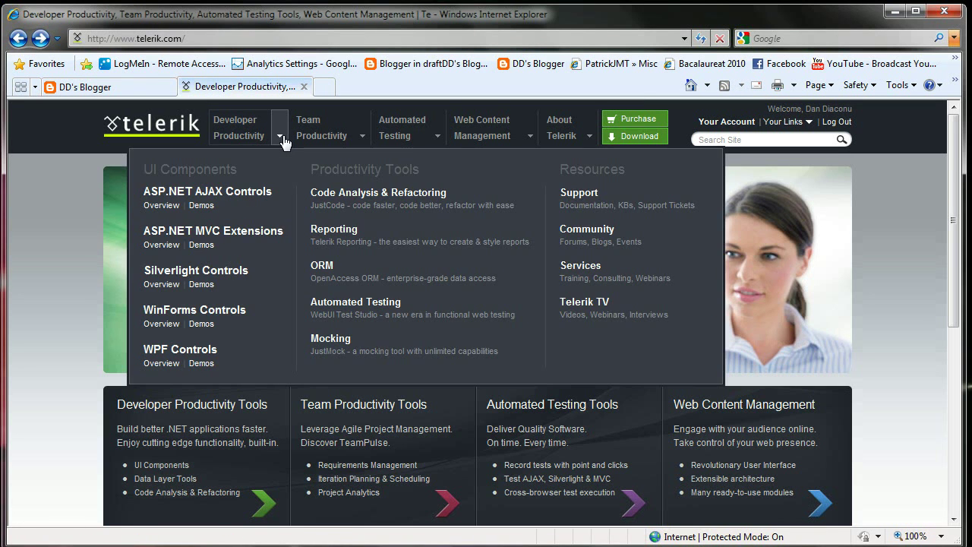
left_click(202, 284)
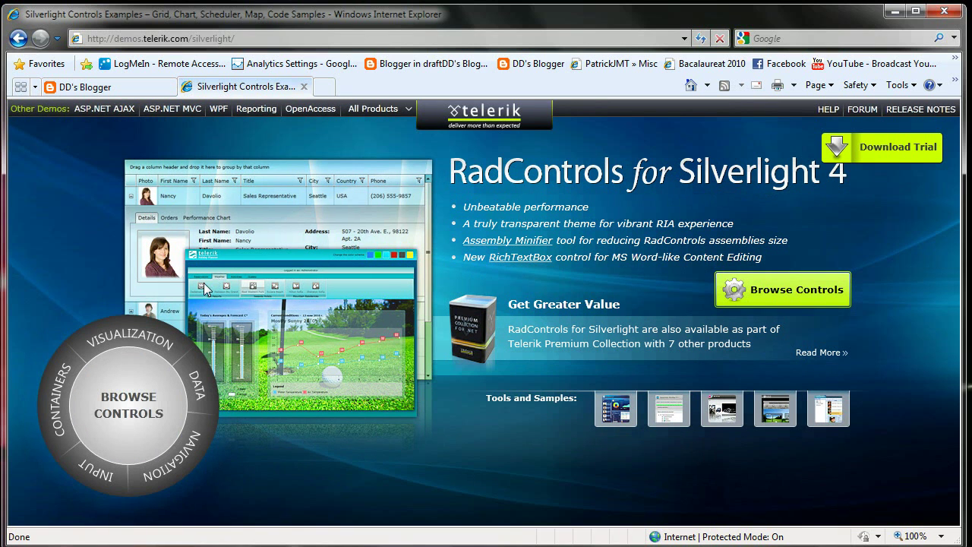
left_click(798, 295)
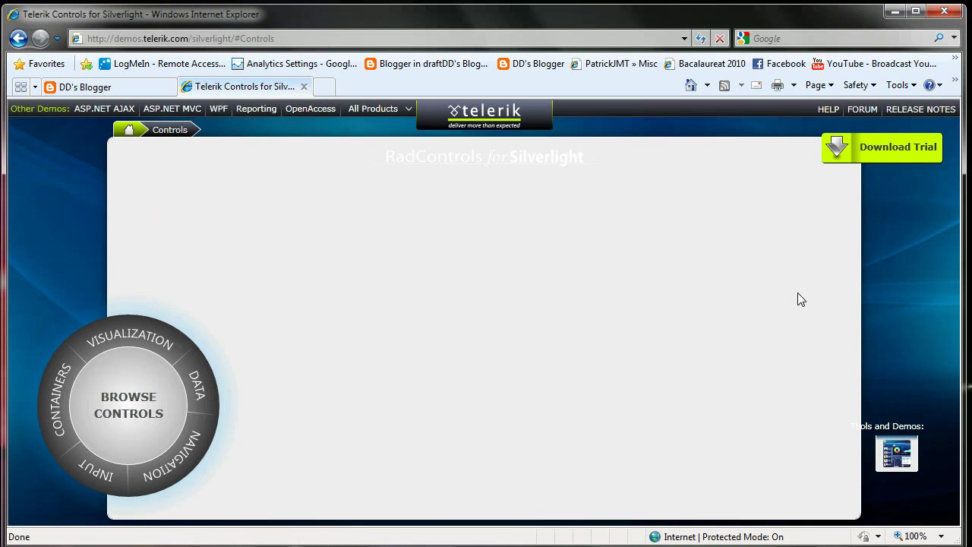
Open the Menu control's examples and try Multi-Column, Configurator, Customization and First Look's File menu
left_click(263, 288)
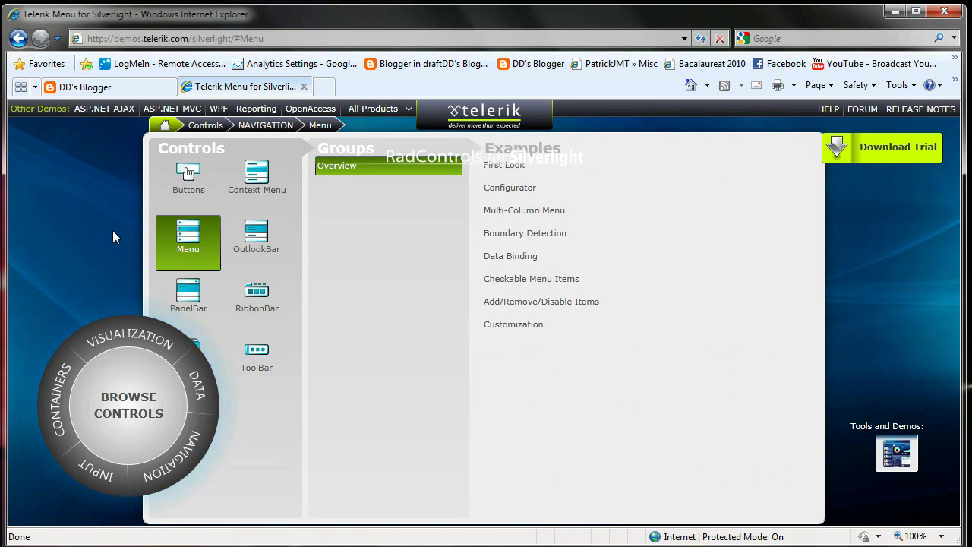
left_click(509, 210)
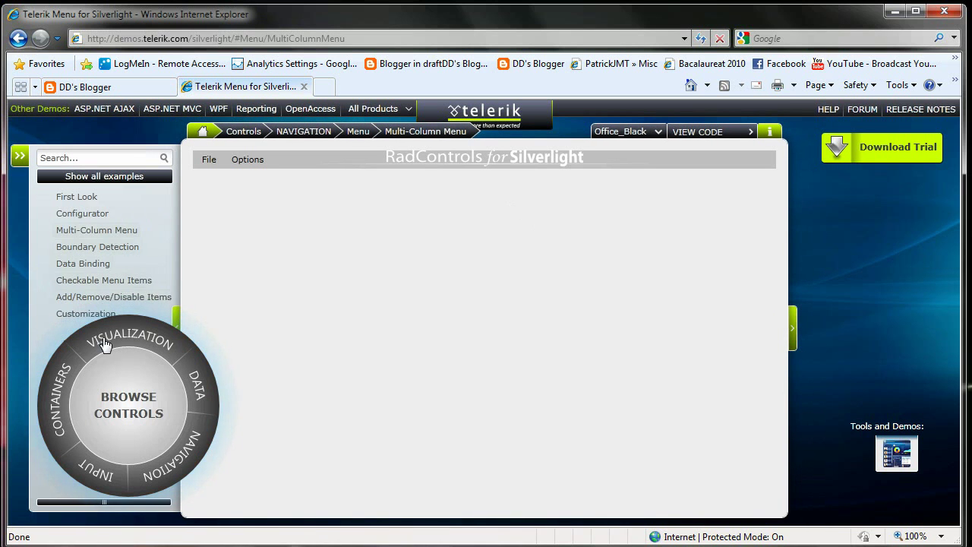
left_click(93, 217)
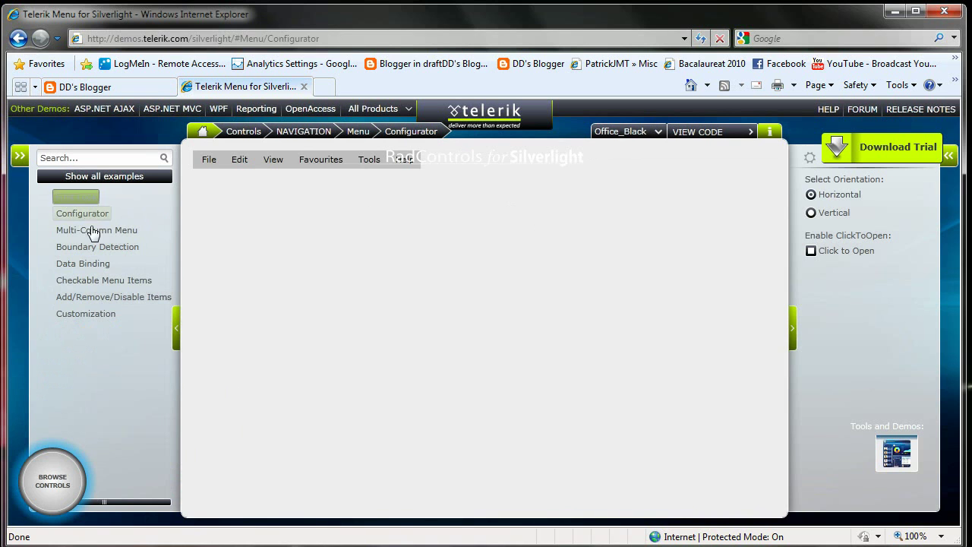
left_click(94, 311)
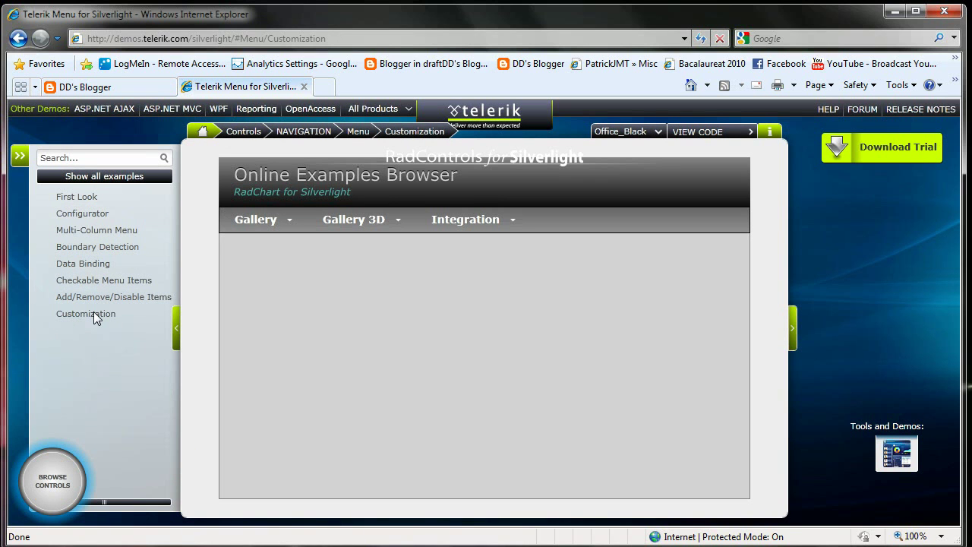
left_click(79, 197)
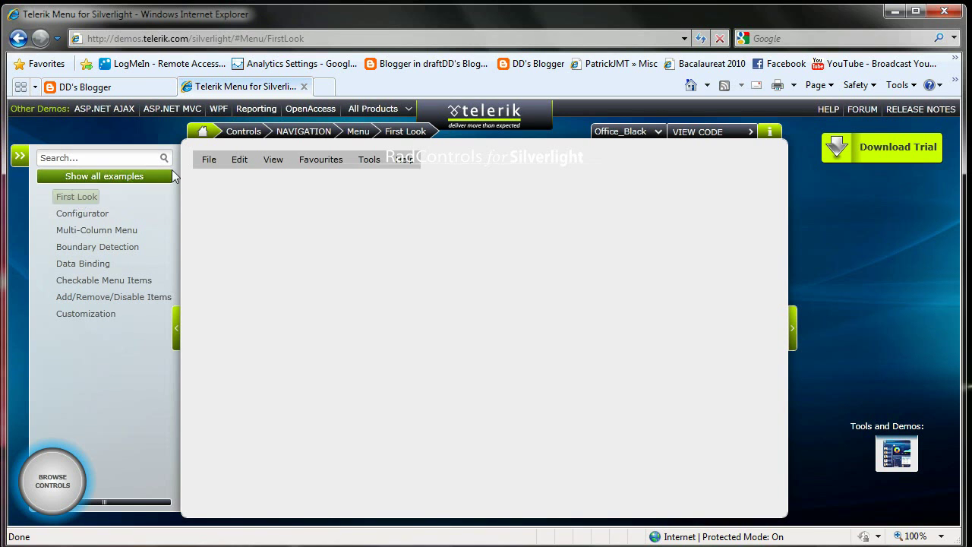
left_click(207, 161)
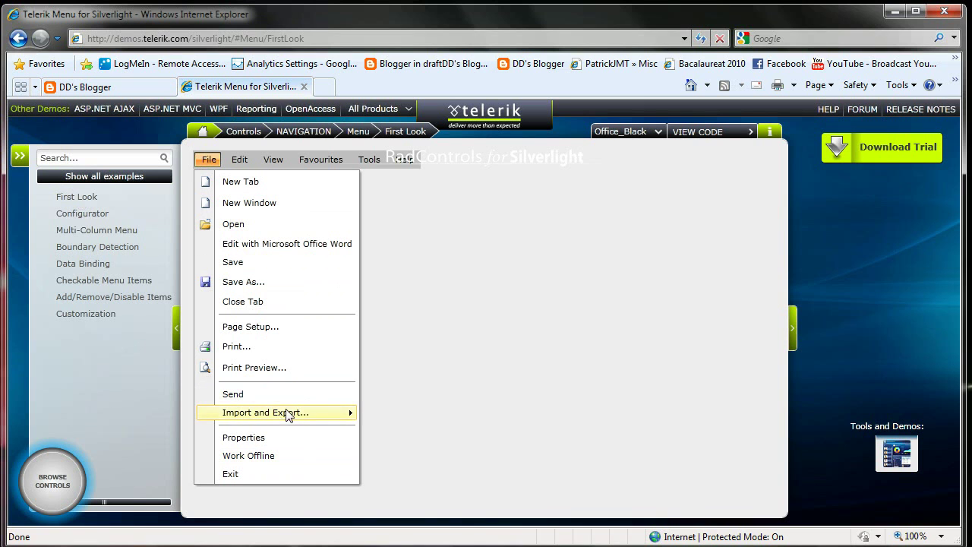
Try the Boundary Detection example, then return to Customization and open its Gallery dropdown
mouse_move(332, 417)
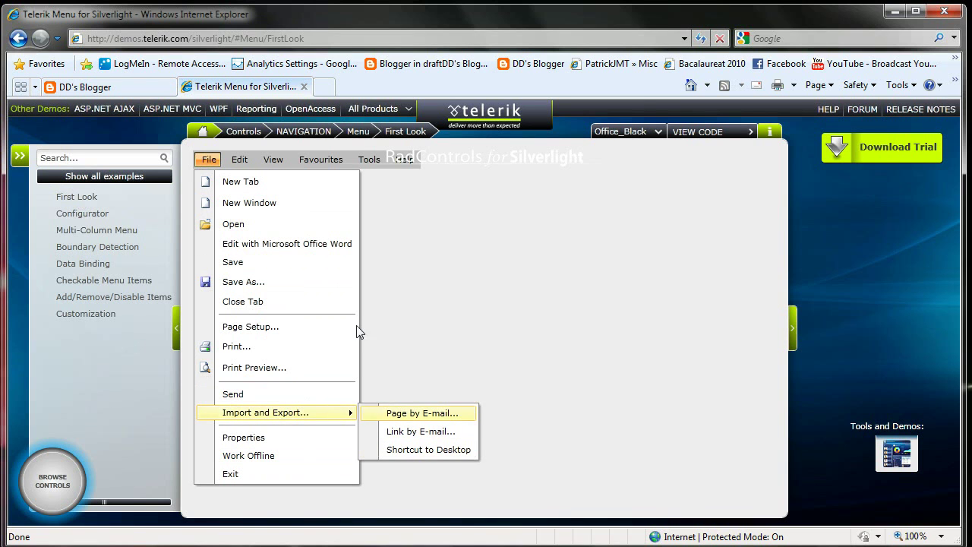
mouse_move(335, 163)
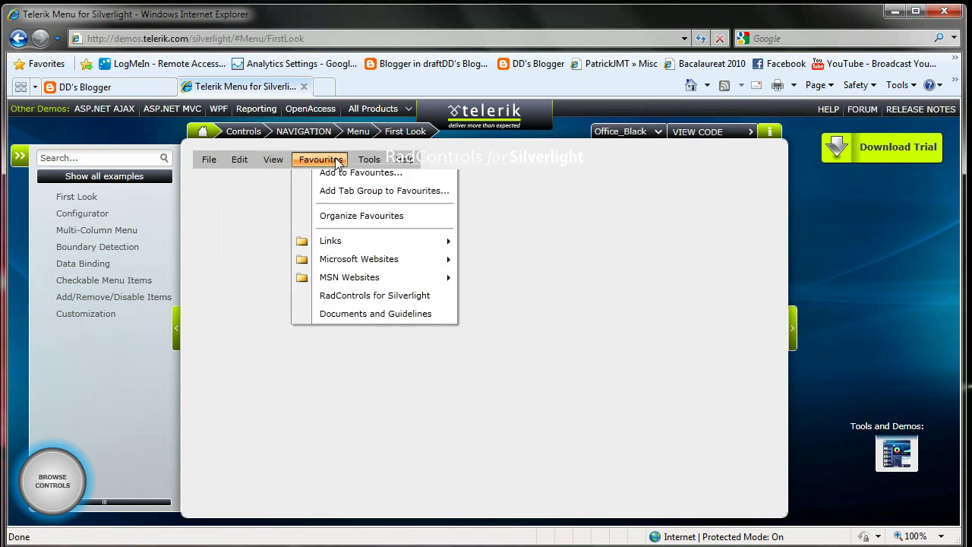
left_click(95, 250)
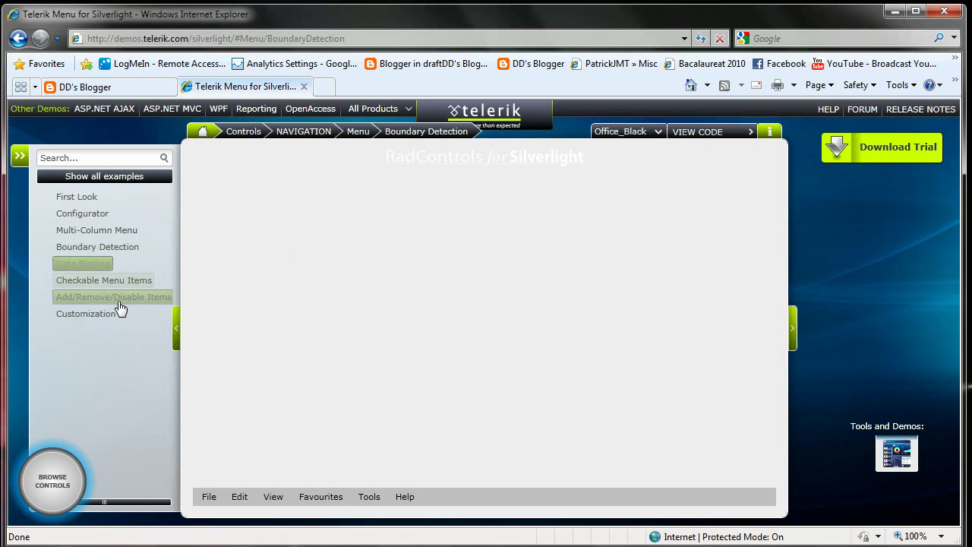
left_click(81, 314)
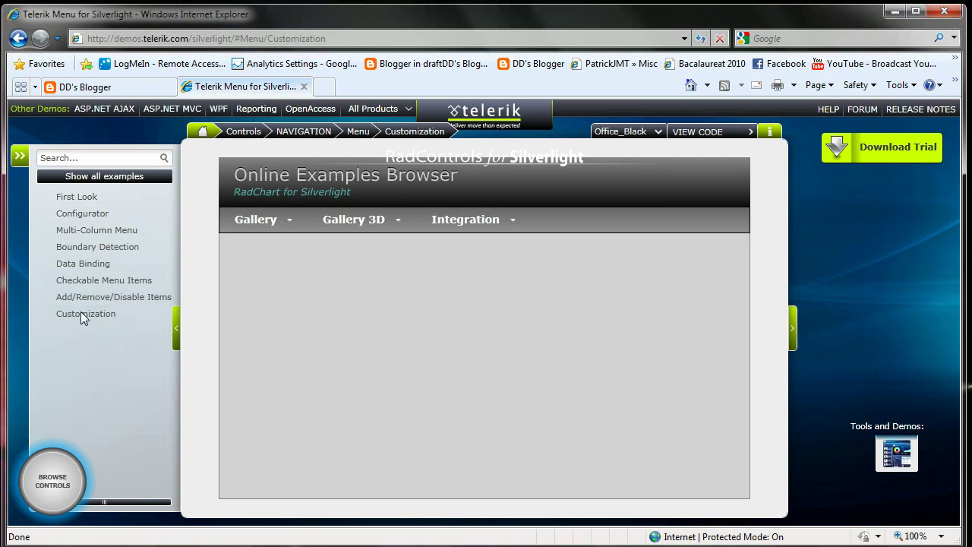
left_click(280, 221)
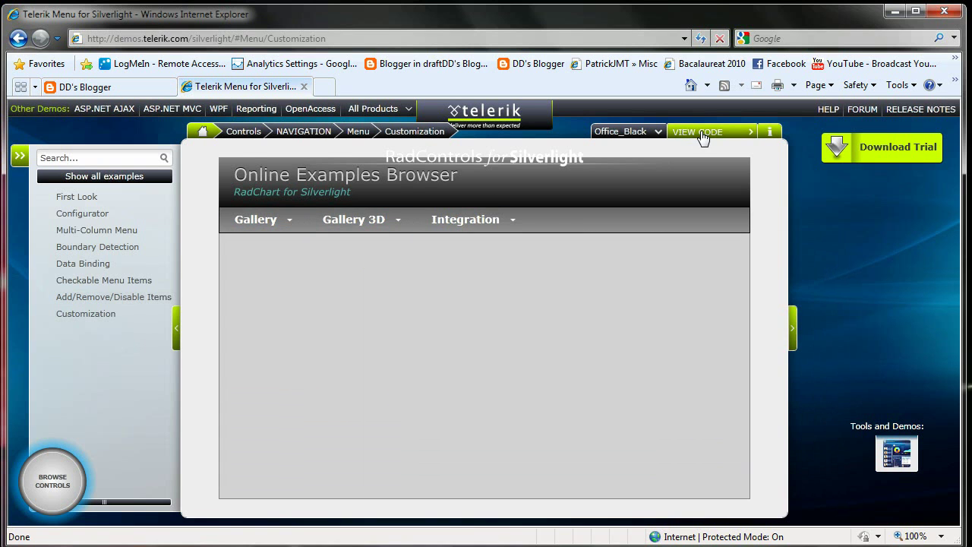
View the Customization example's source, browse Example.xaml.cs, then return to Example.xaml
left_click(703, 135)
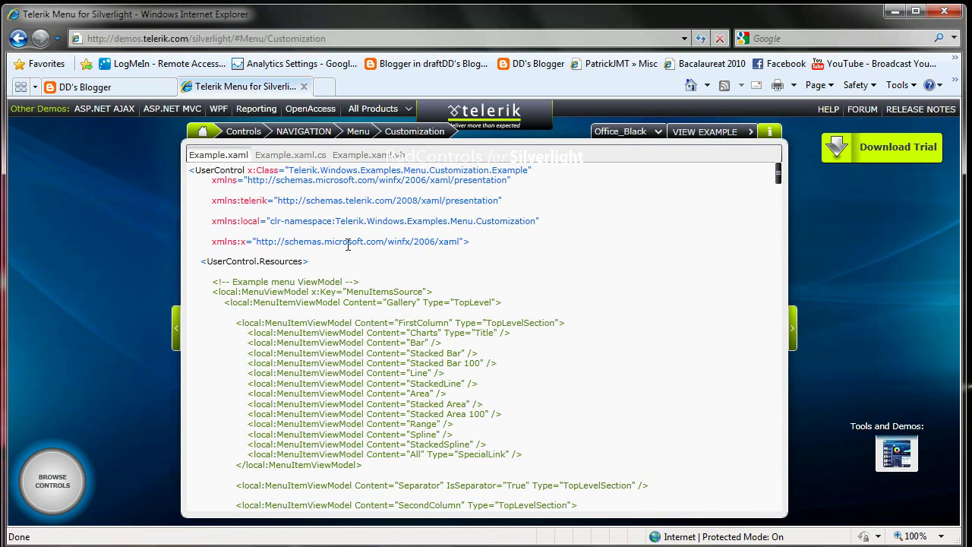
left_click(517, 284, "shift")
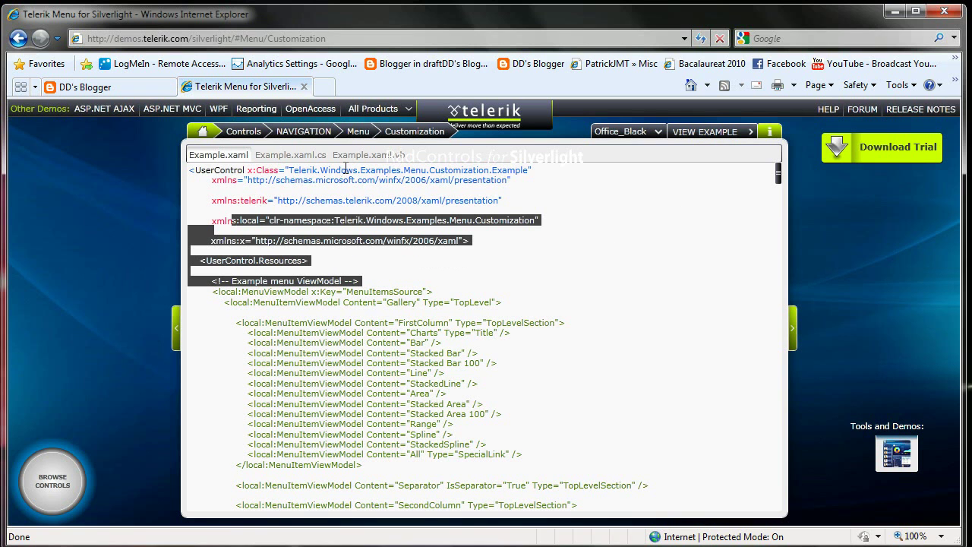
left_click(290, 155)
scroll(406, 294, "down", 14)
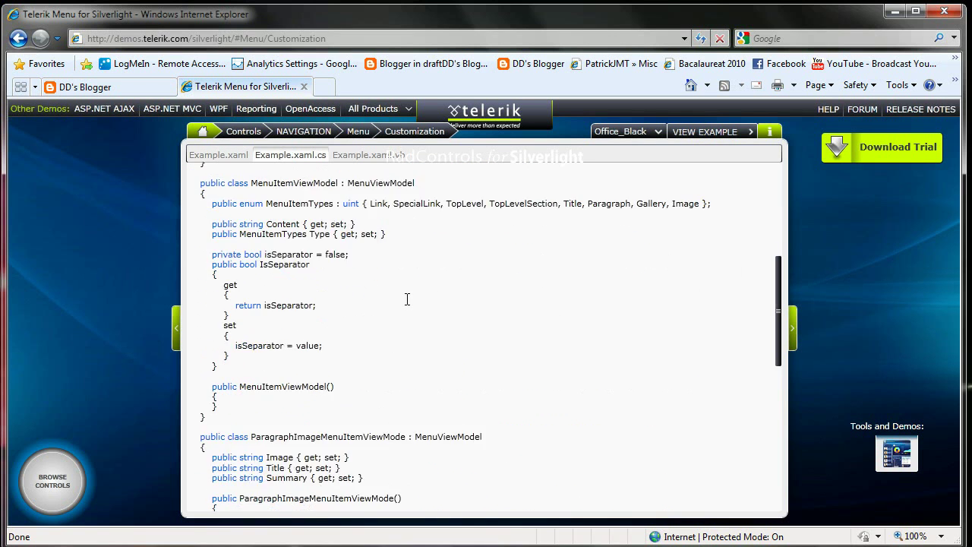
scroll(407, 299, "down", 4)
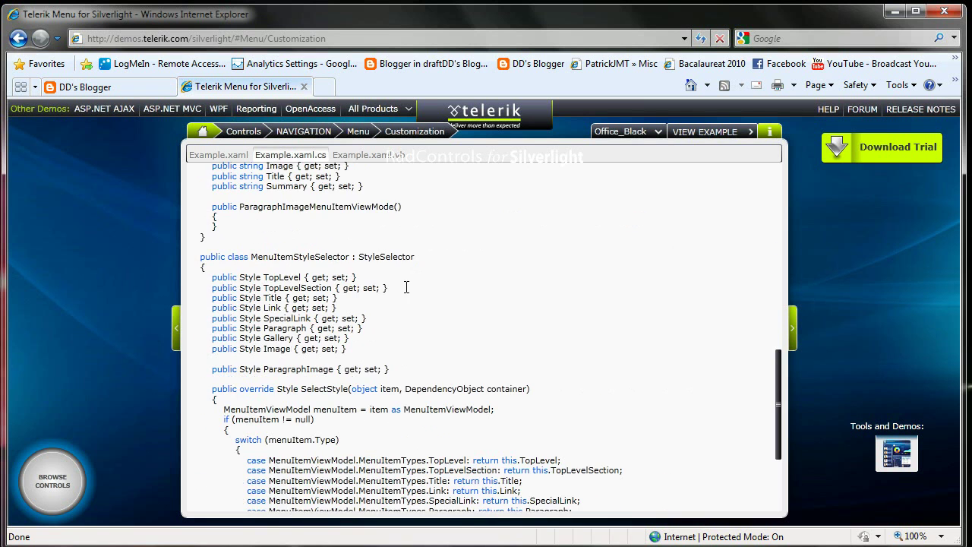
scroll(440, 313, "down", 6)
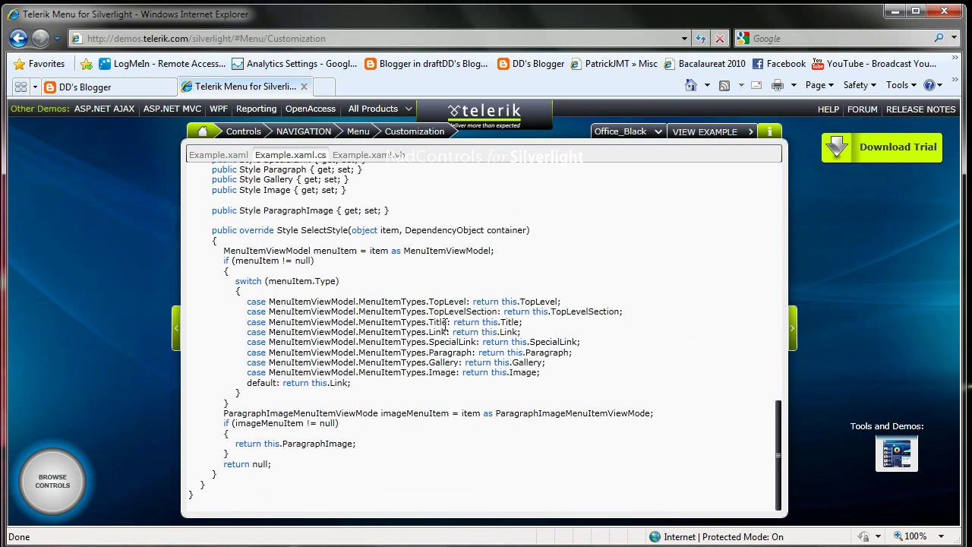
scroll(447, 323, "up", 6)
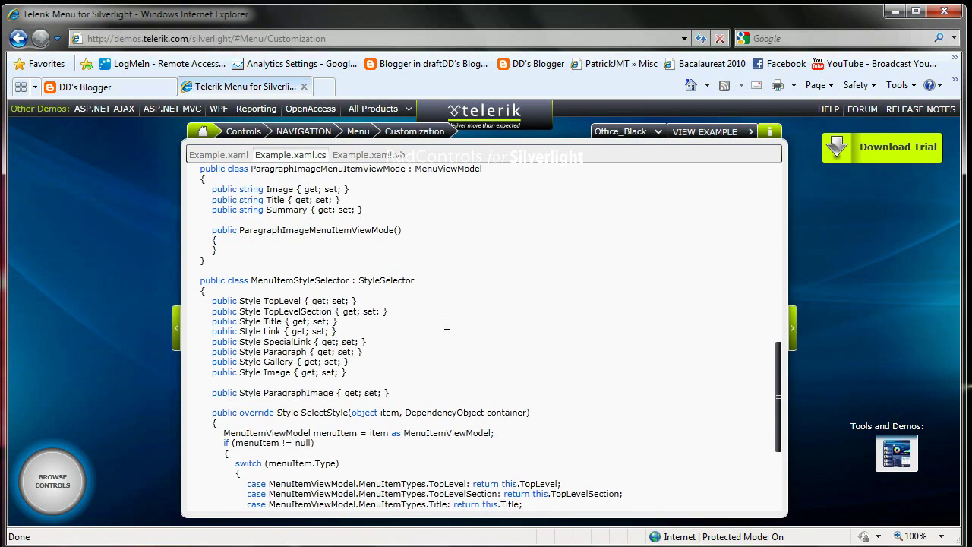
scroll(446, 323, "up", 4)
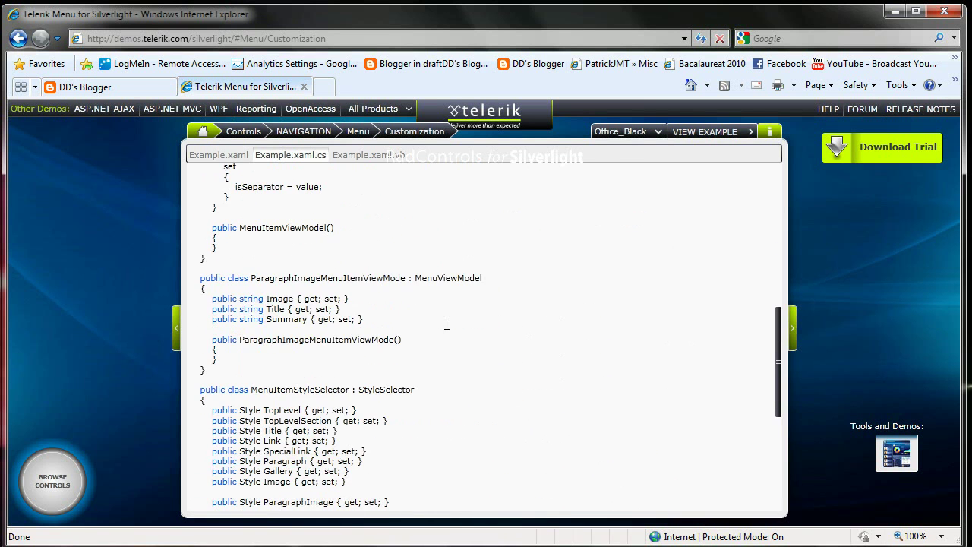
left_click(216, 154)
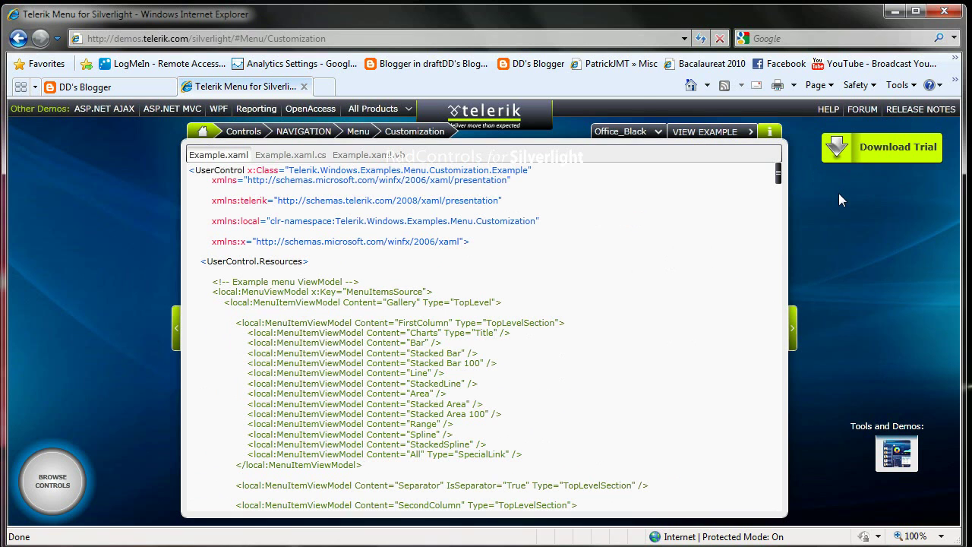
Open the RadControls for Silverlight free trial page and scroll its download list
left_click(877, 155)
left_click_drag(324, 16, 611, 1)
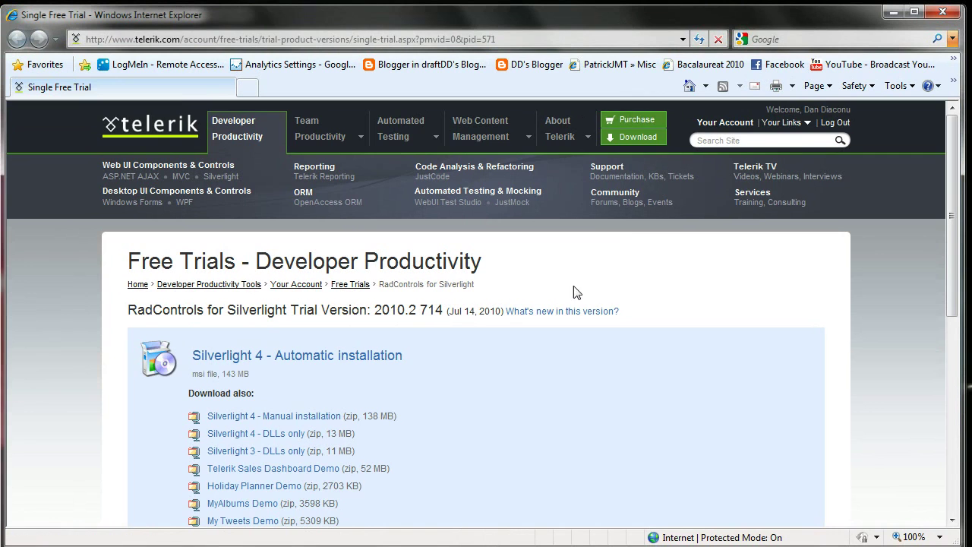
scroll(547, 369, "down", 3)
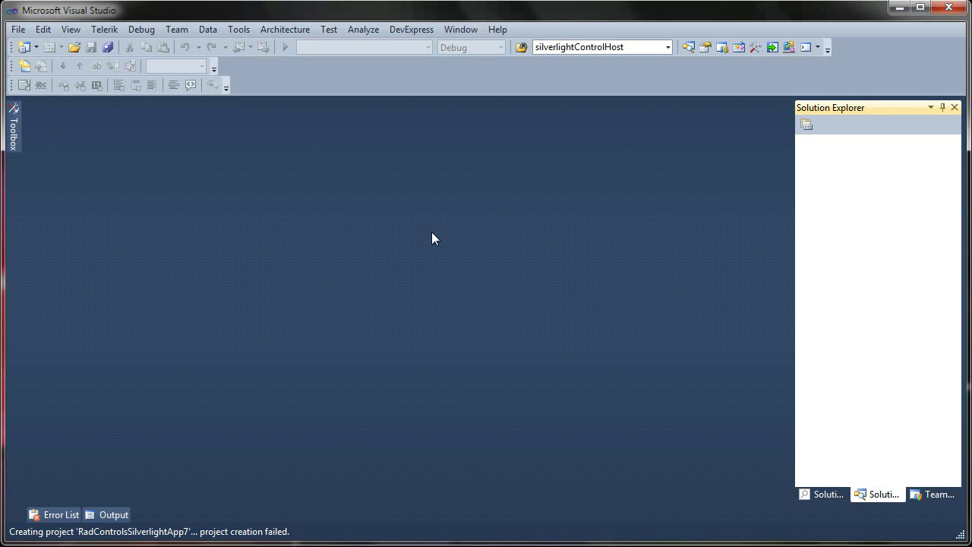
Create a new C# RadControls Silverlight Application project hosted in a new web site
left_click(17, 29)
mouse_move(104, 50)
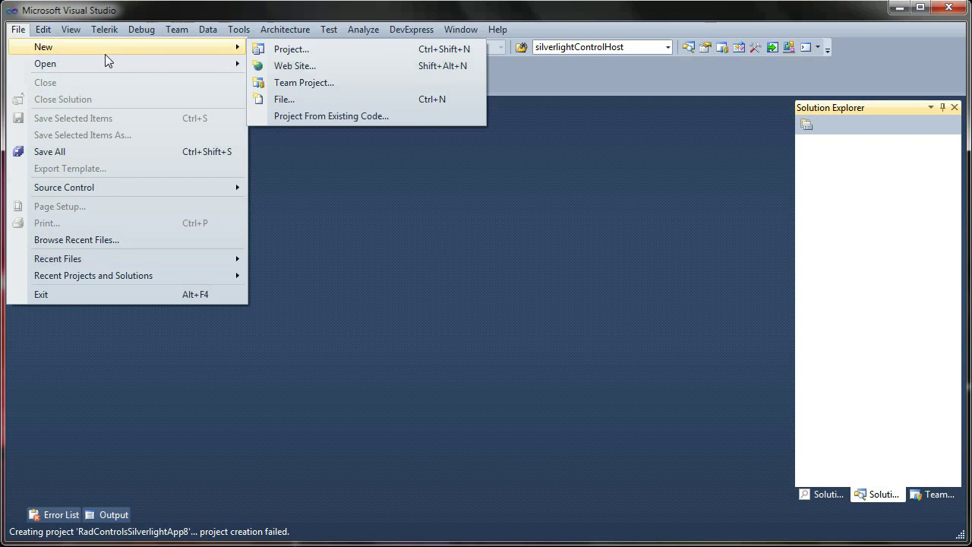
left_click(293, 48)
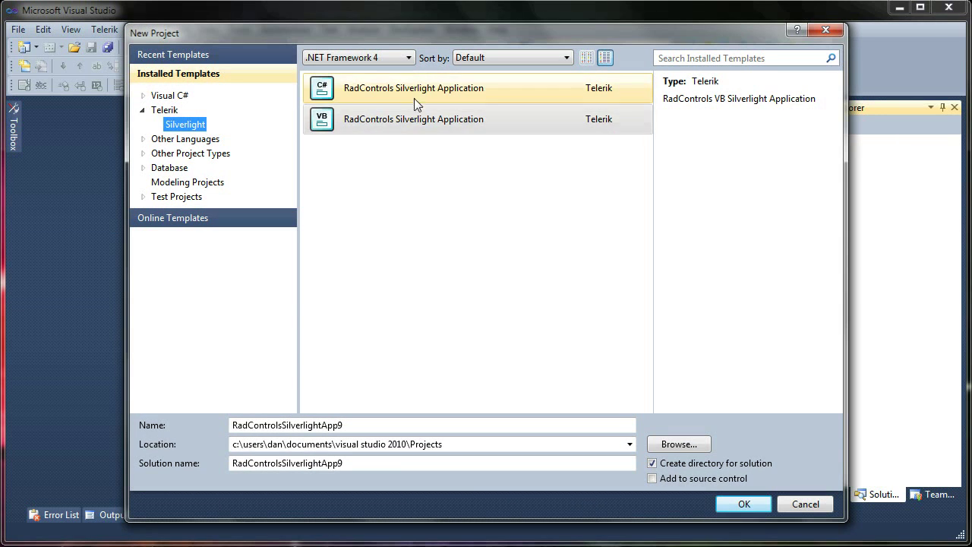
left_click(417, 98)
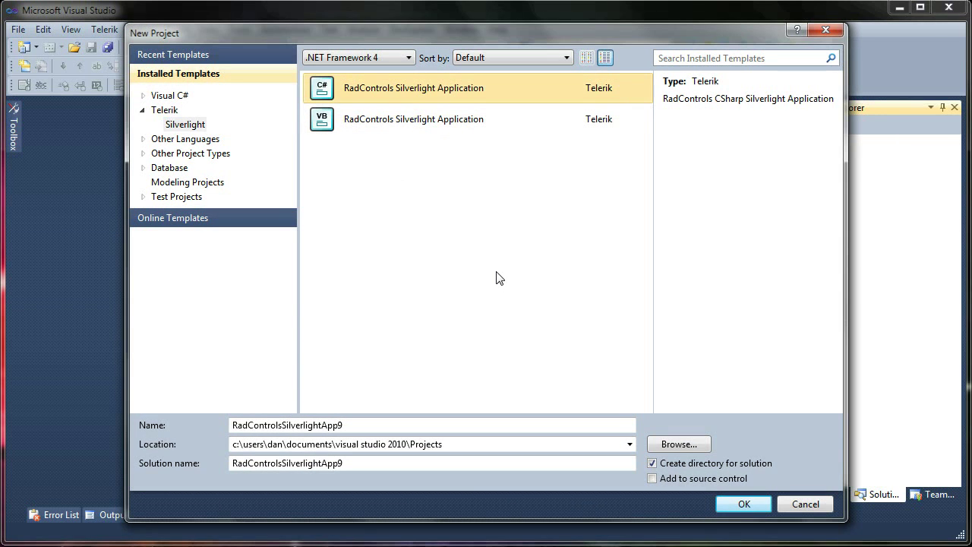
left_click(743, 504)
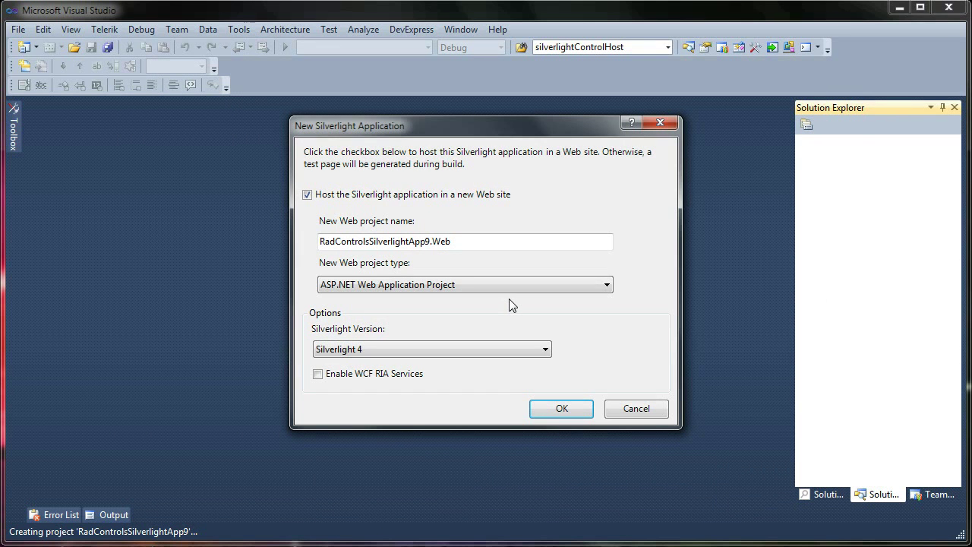
left_click(563, 408)
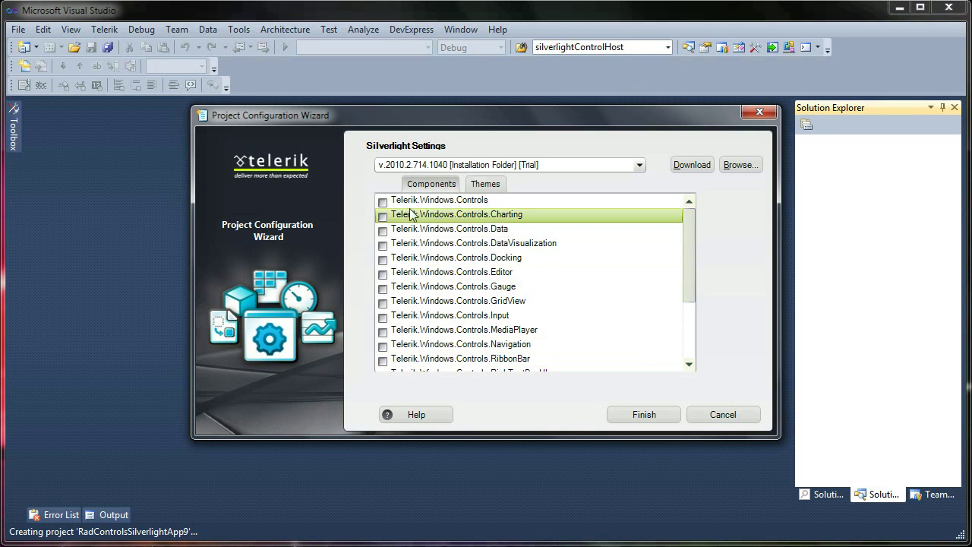
Reference Telerik.Windows.Controls and Telerik.Windows.Controls.Navigation in the wizard, glance at Themes, and finish
left_click(383, 201)
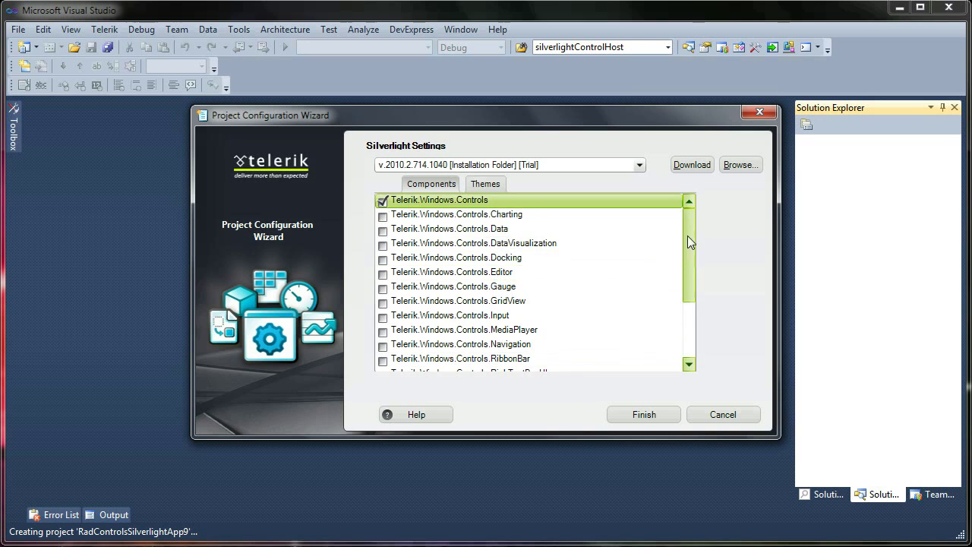
left_click_drag(687, 235, 688, 259)
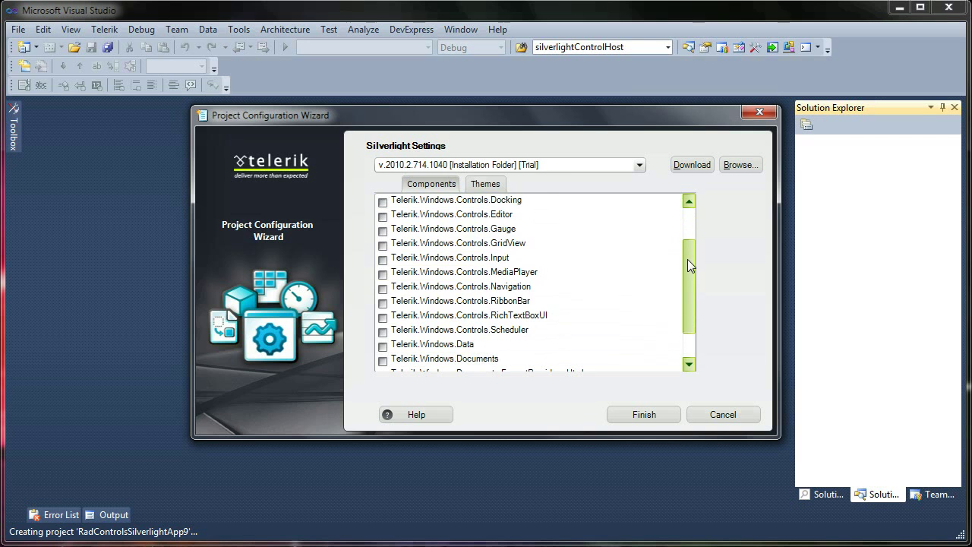
left_click(383, 288)
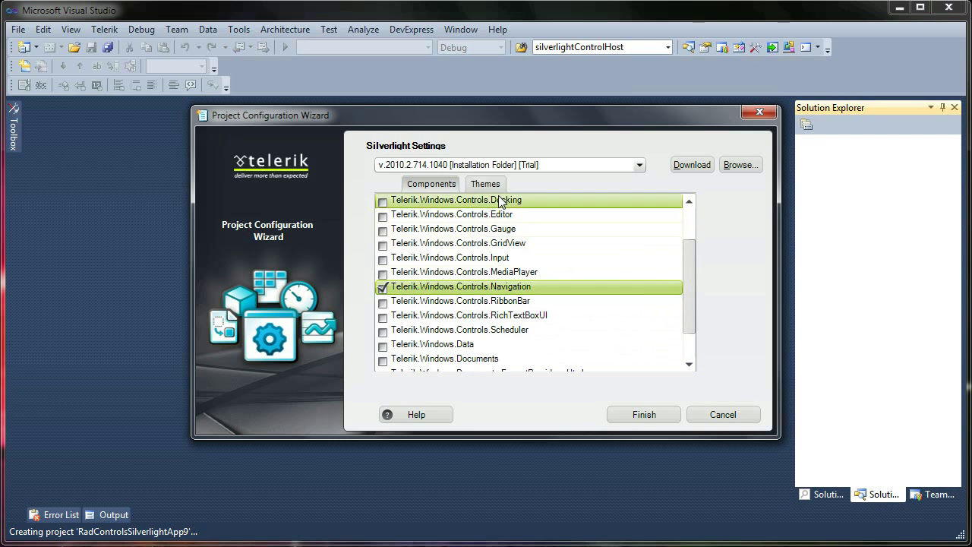
left_click_drag(686, 295, 684, 259)
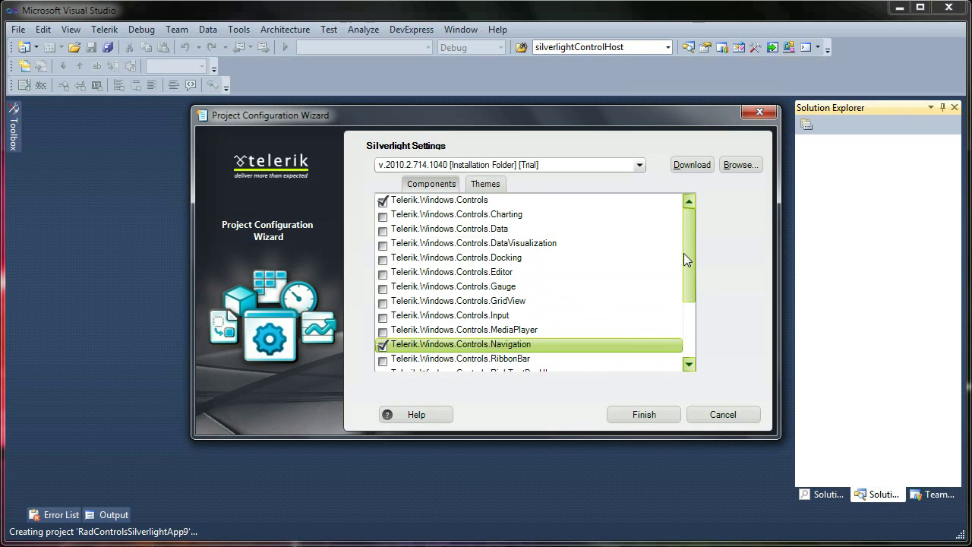
left_click(485, 185)
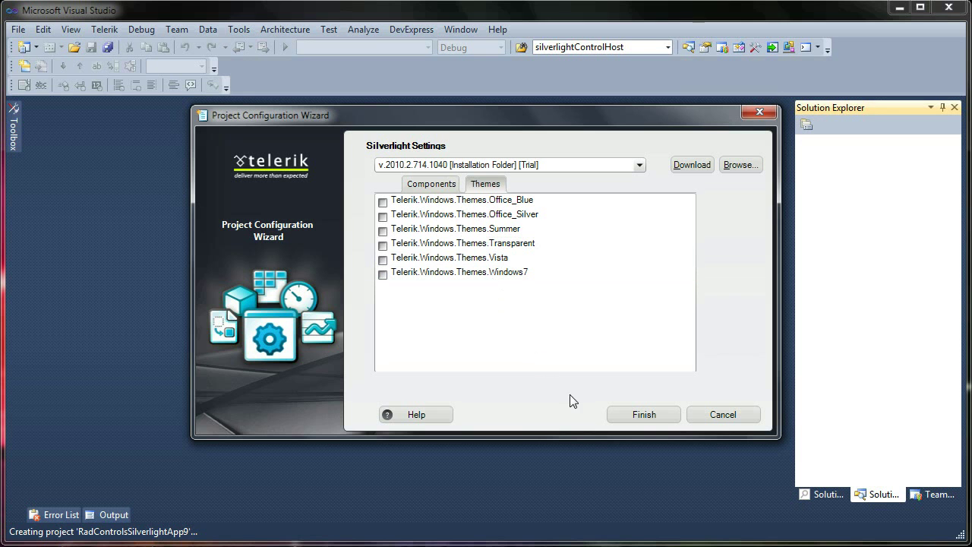
left_click(649, 414)
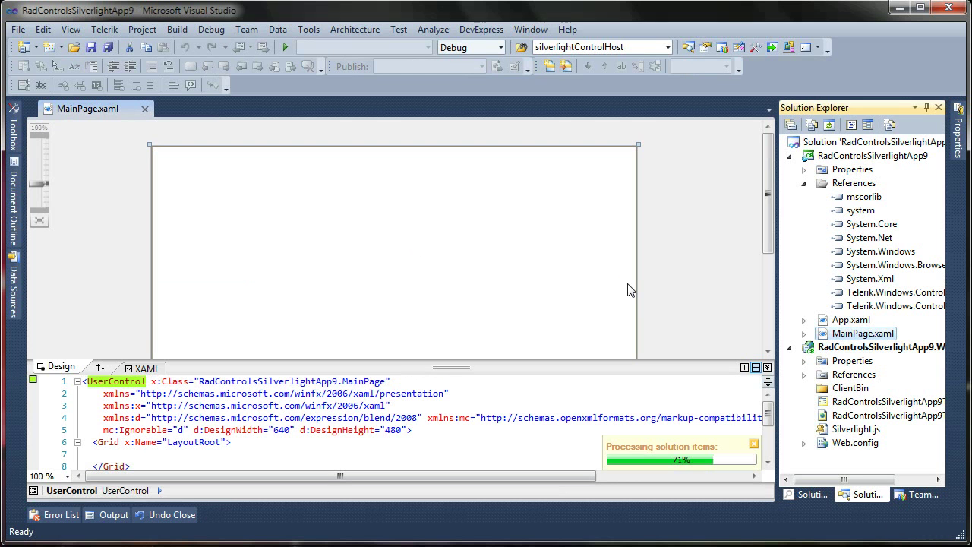
Add a new folder named Icons to the Silverlight project
left_click(804, 183)
right_click(838, 156)
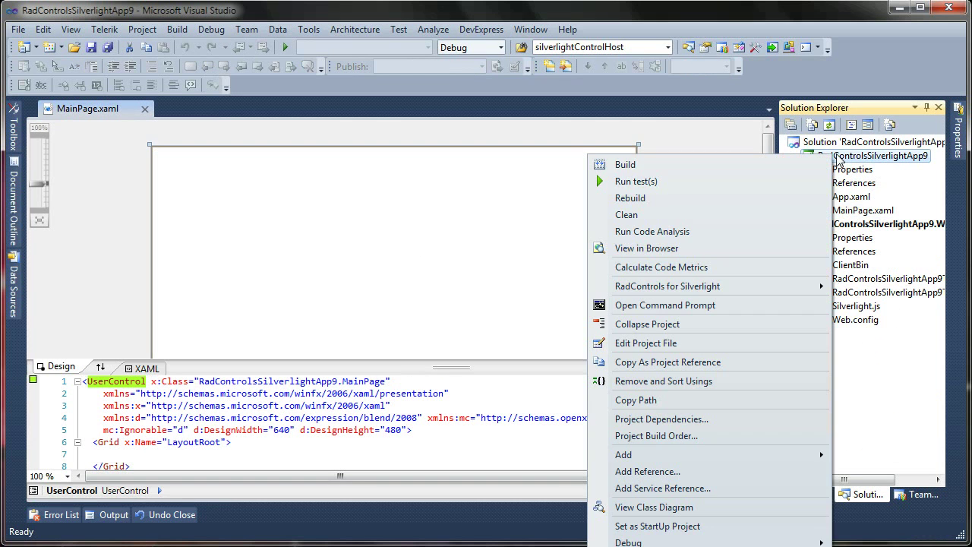
mouse_move(592, 455)
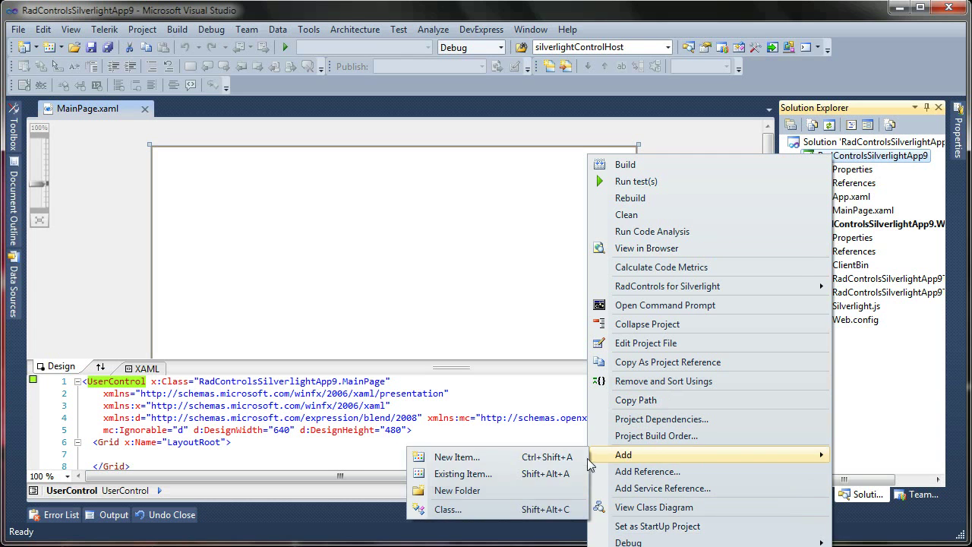
left_click(507, 489)
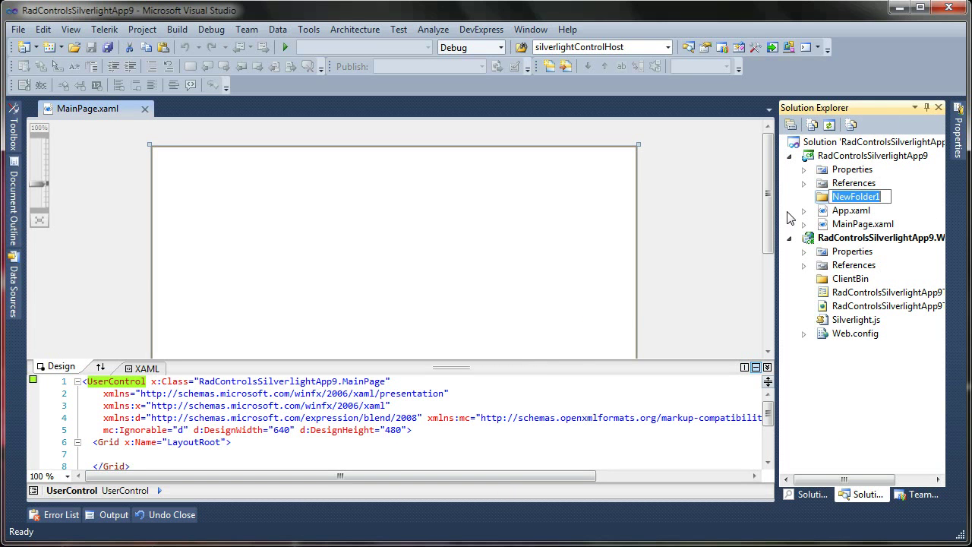
type("Icons")
key("Return")
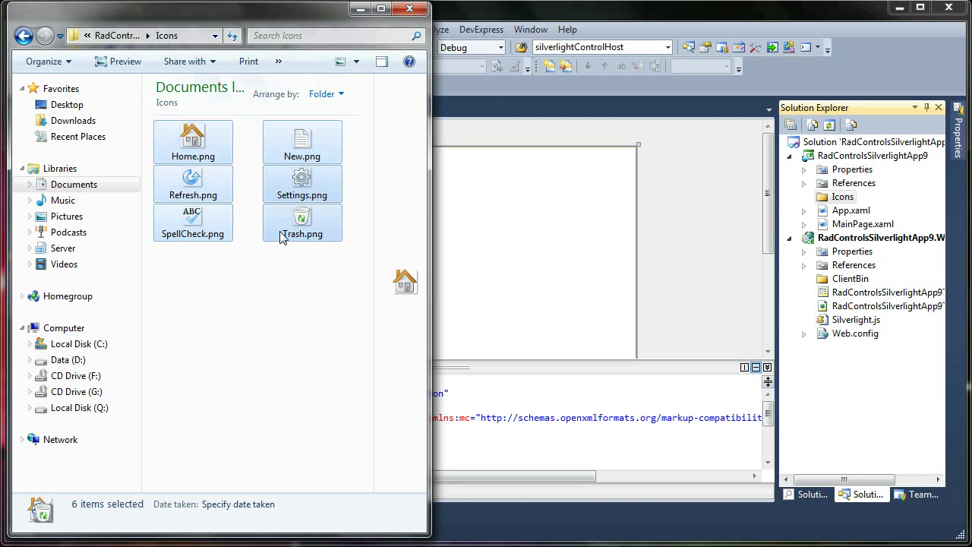
Copy the six PNG icons (Home, New, Refresh, Settings, SpellCheck, Trash) into the Icons folder
left_click_drag(282, 233, 842, 199)
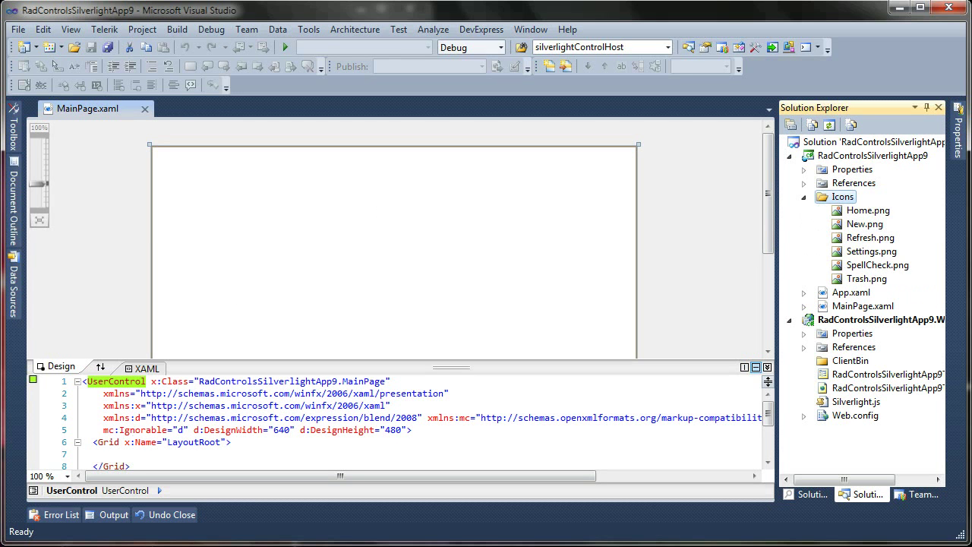
key("alt+Tab")
left_click(262, 311)
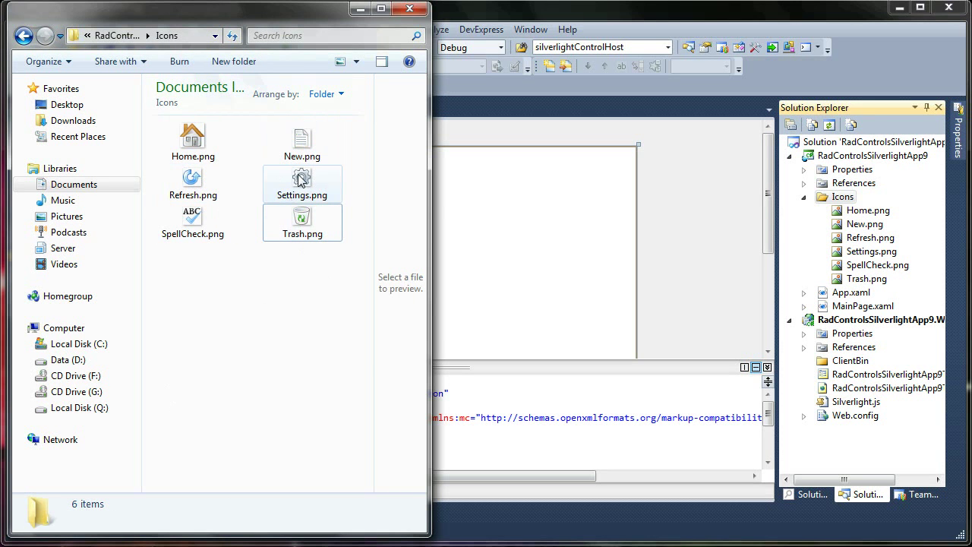
left_click(361, 8)
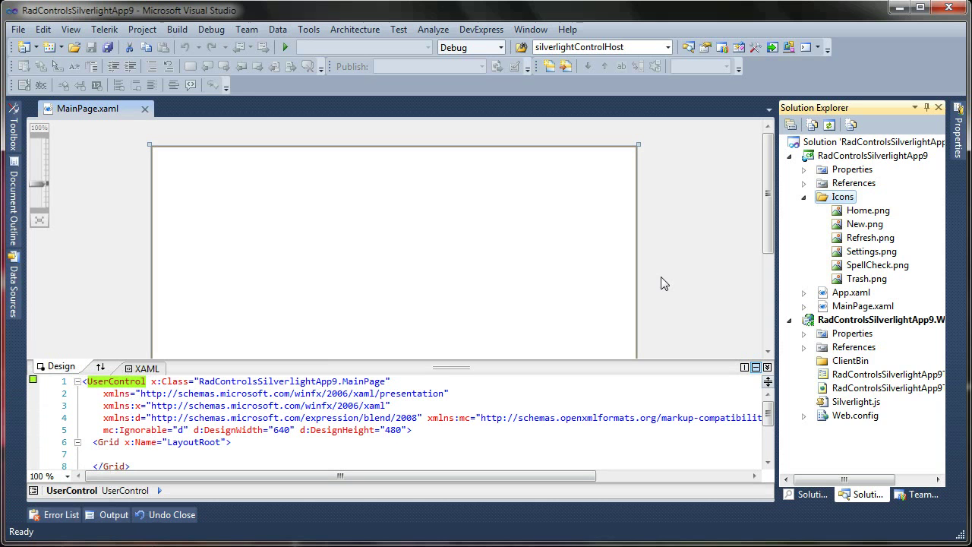
left_click(804, 197)
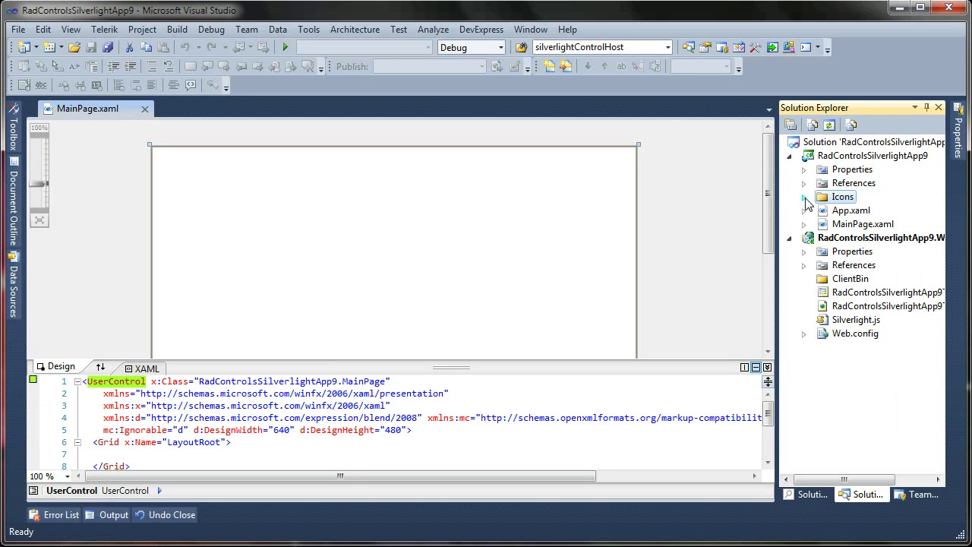
left_click(832, 157)
Open MainPage.xaml in Expression Blend, saving the project changes first
right_click(843, 225)
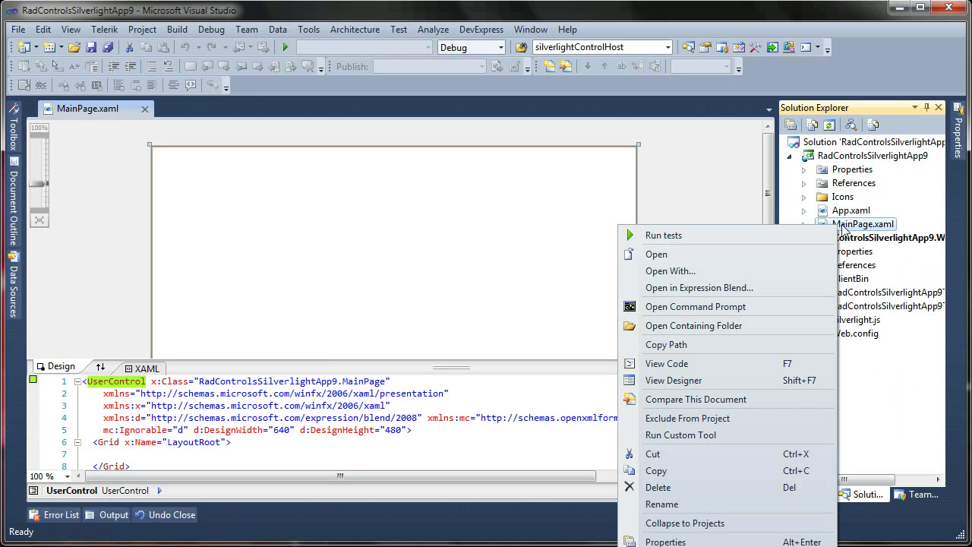
left_click(703, 289)
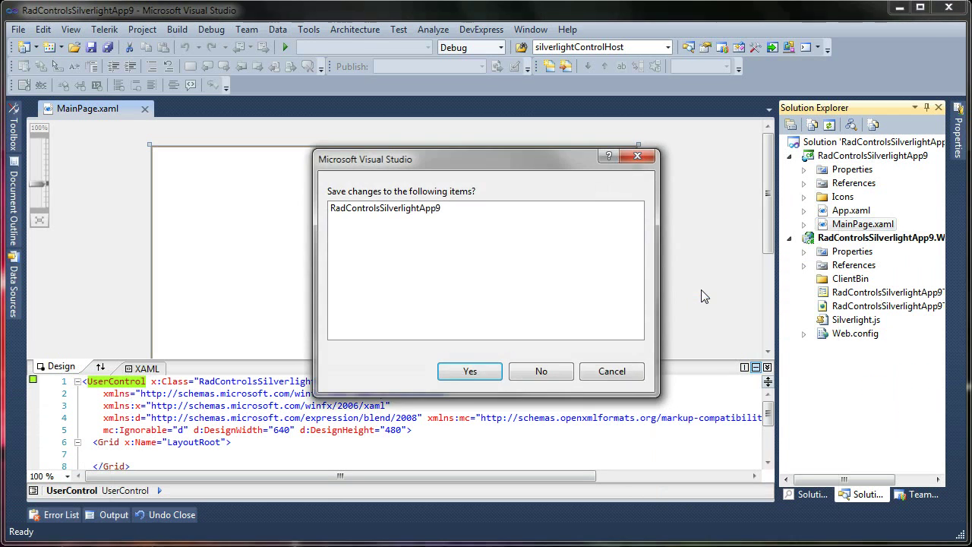
left_click(470, 369)
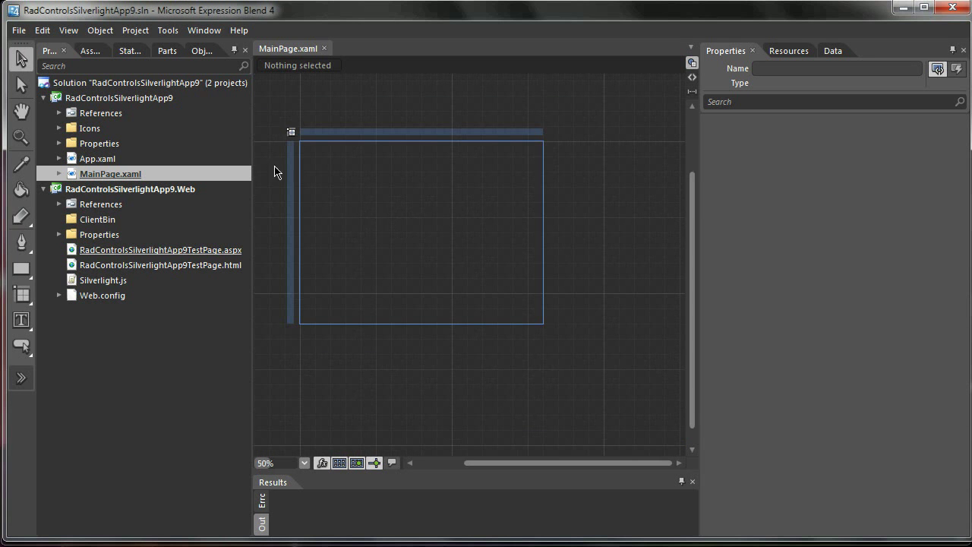
Find RadMenu in Assets by searching 'radm' and draw it at LayoutRoot's top-left
left_click(202, 51)
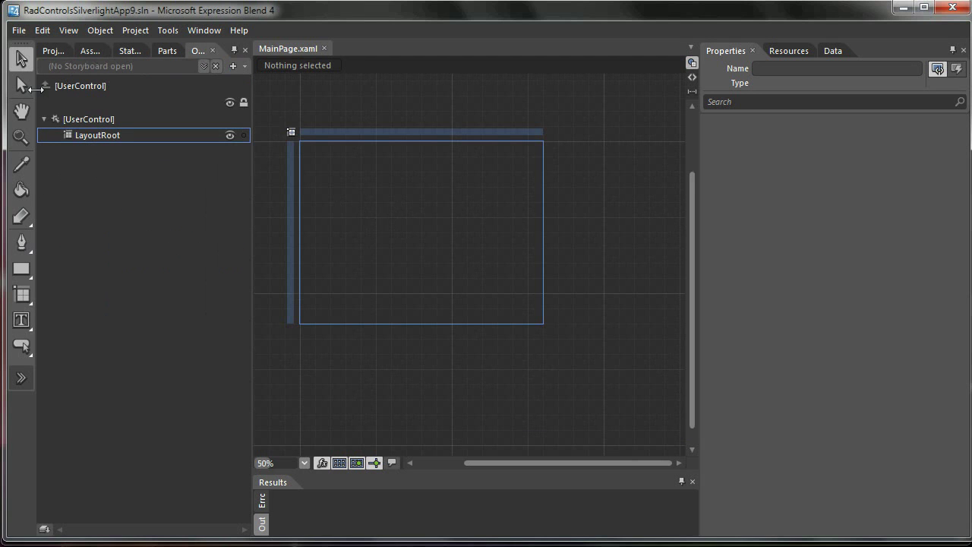
left_click(21, 380)
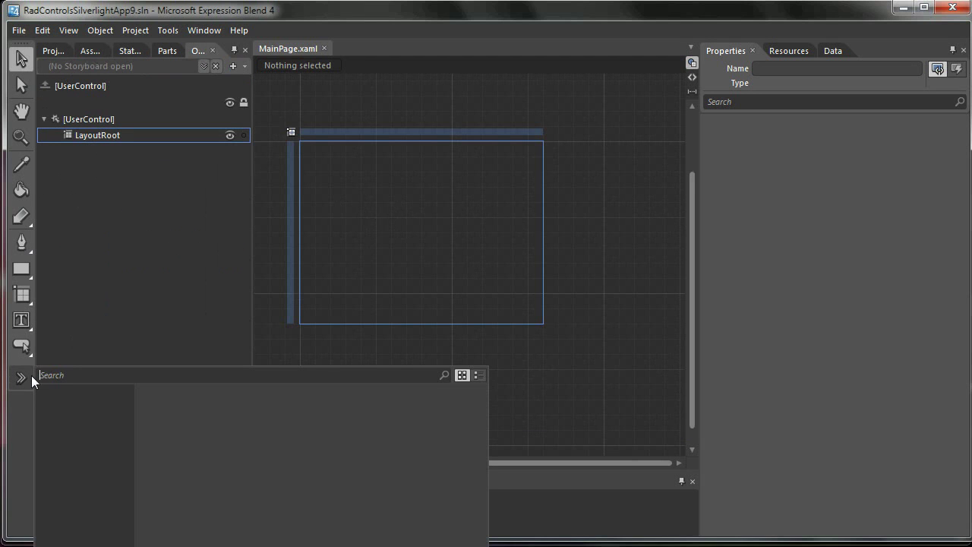
type("radmenu")
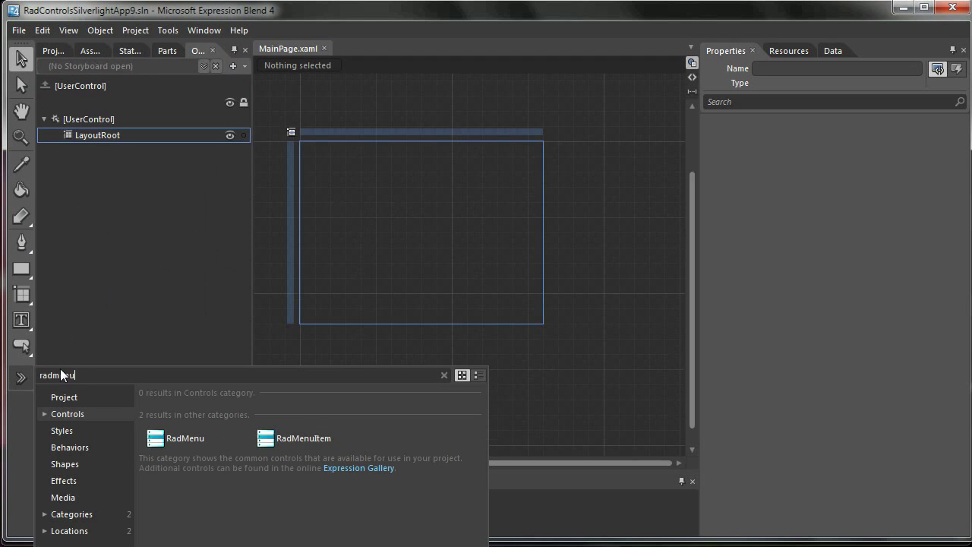
left_click(177, 445)
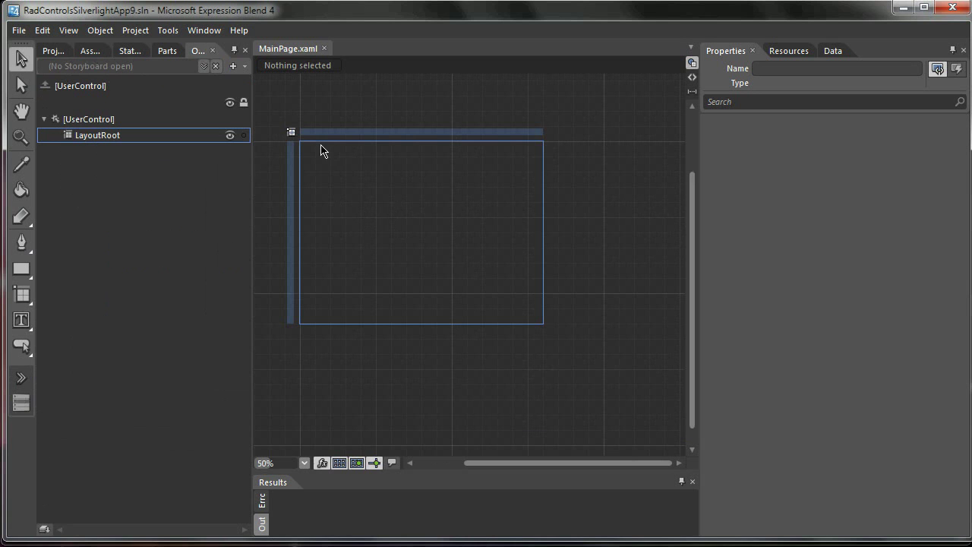
left_click(21, 378)
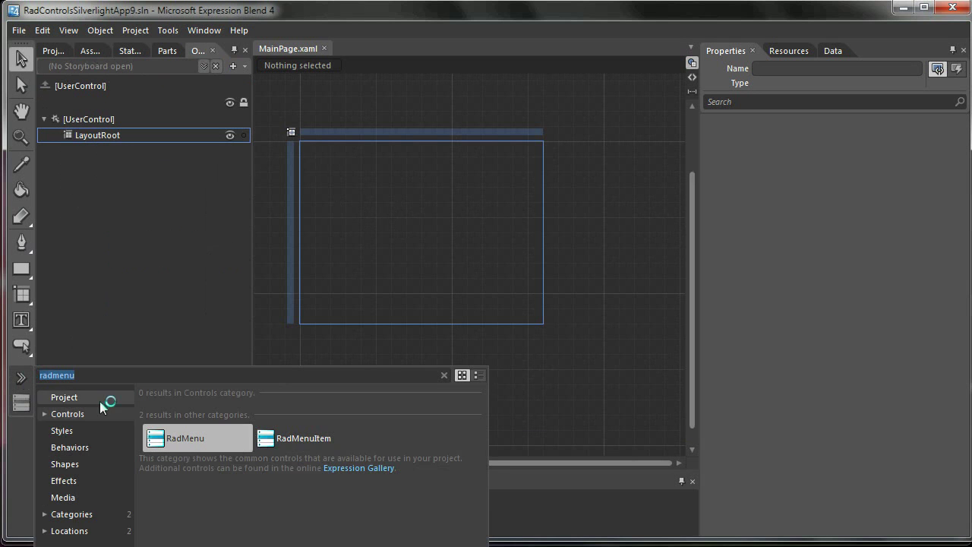
left_click(170, 433)
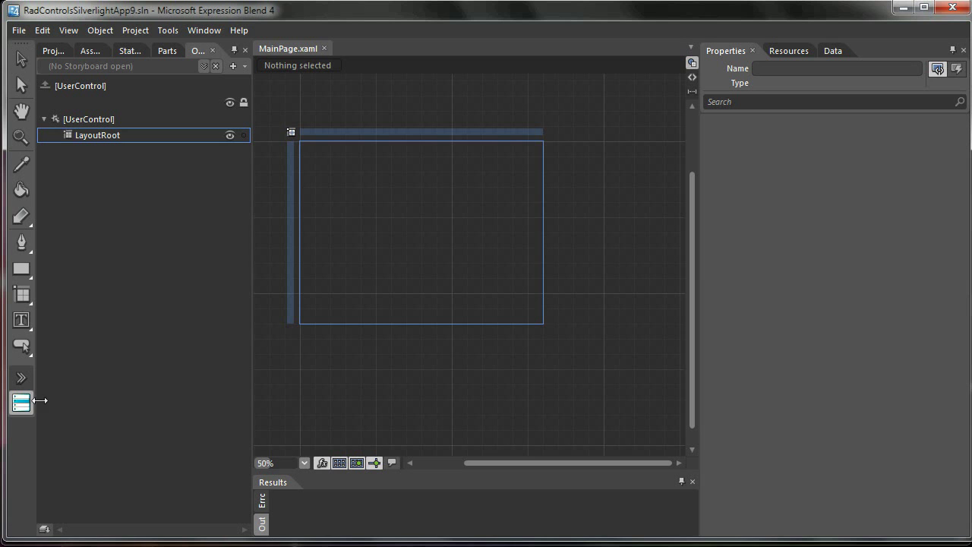
left_click_drag(441, 157, 443, 159)
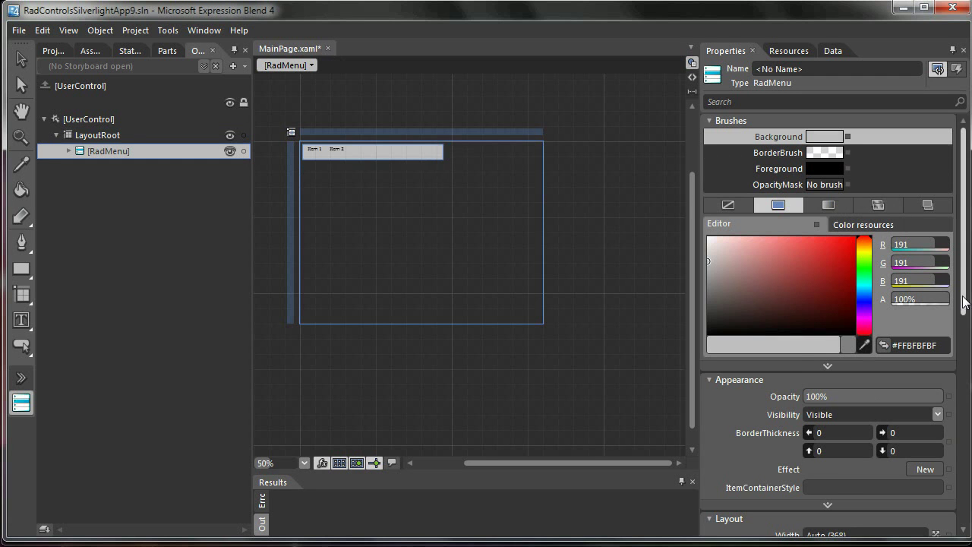
Reset the RadMenu's margin to zero and set its Height to Auto
scroll(960, 411, "down", 8)
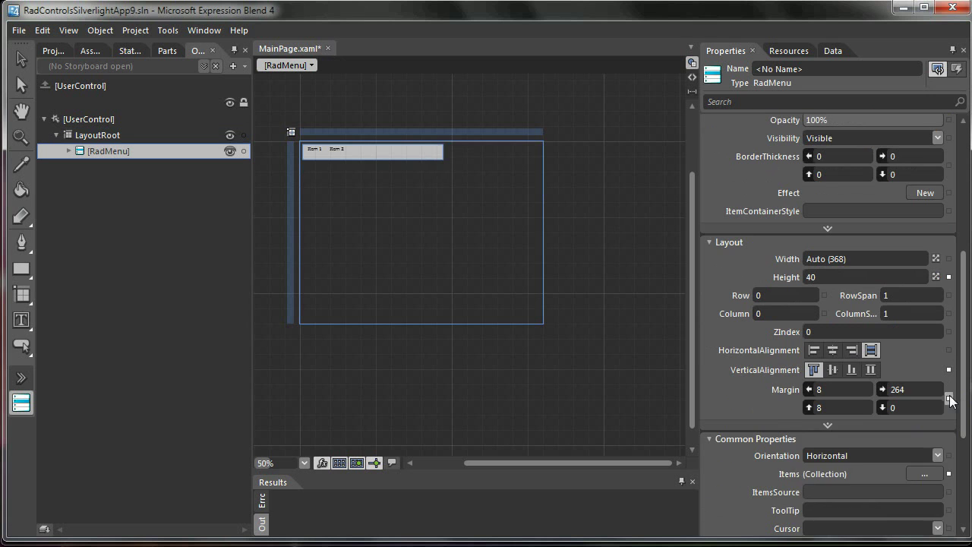
left_click(948, 398)
left_click(814, 426)
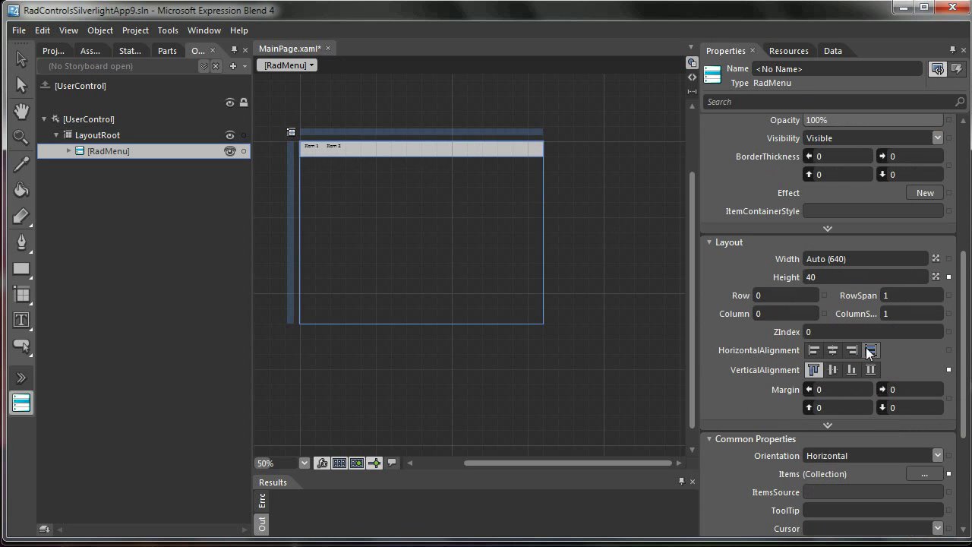
left_click(935, 277)
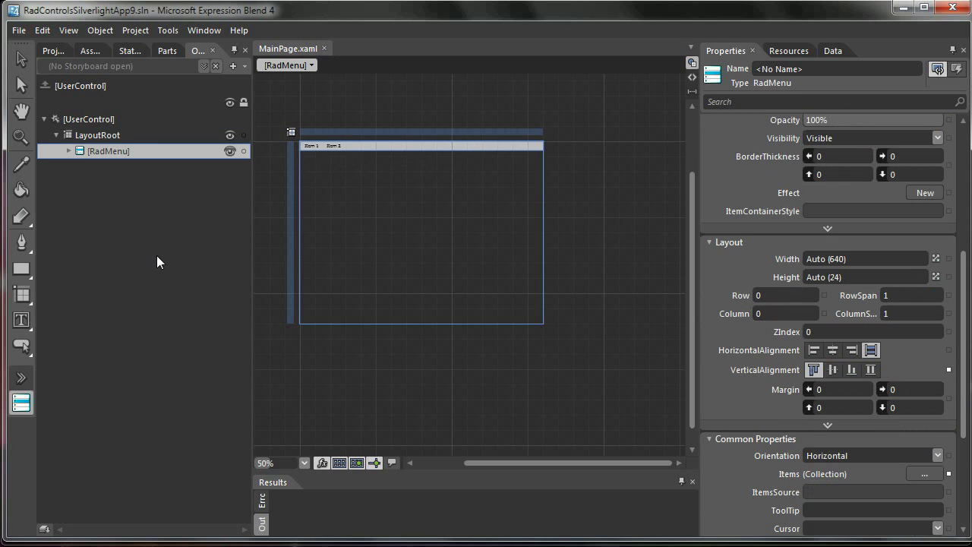
Delete the second top-level menu item, Item 2, and save MainPage.xaml
left_click(69, 151)
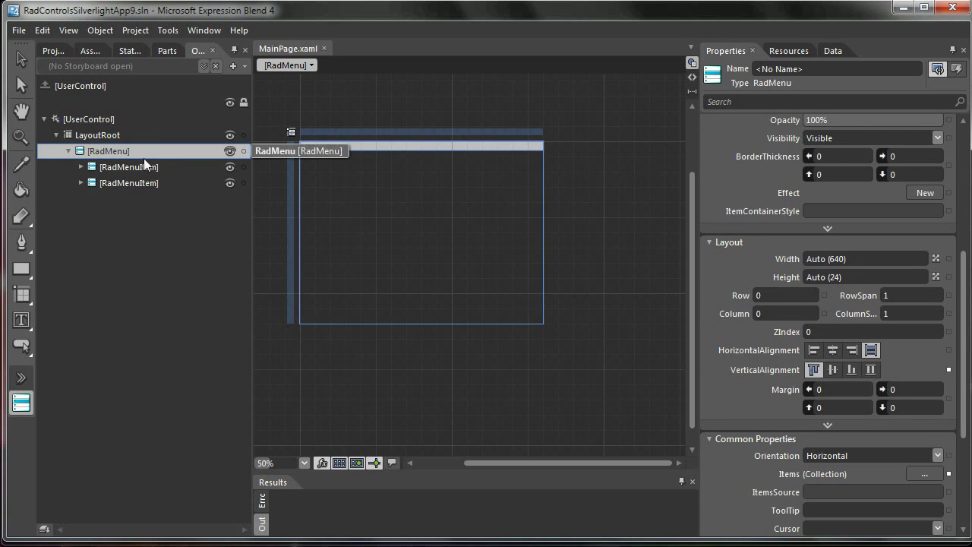
left_click(79, 167)
left_click(81, 246)
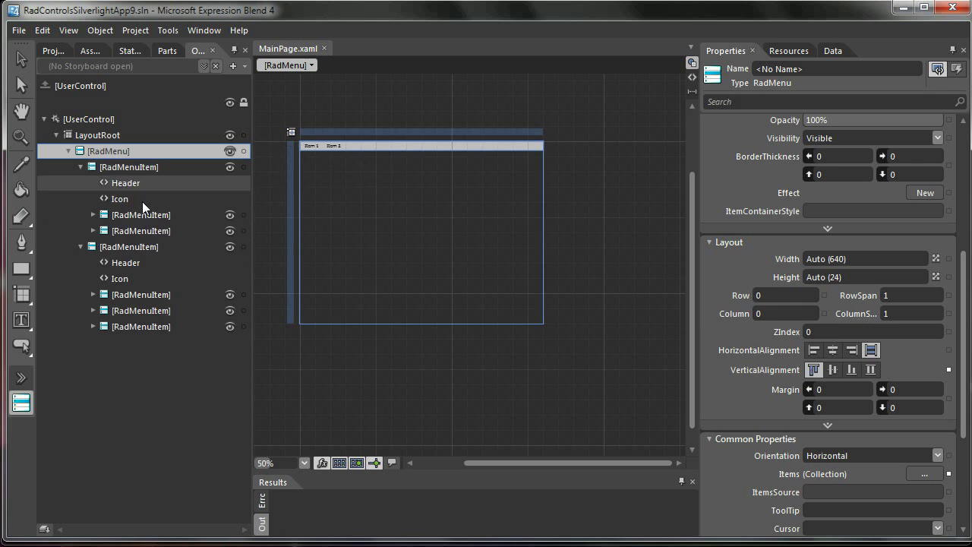
left_click(139, 248)
right_click(110, 245)
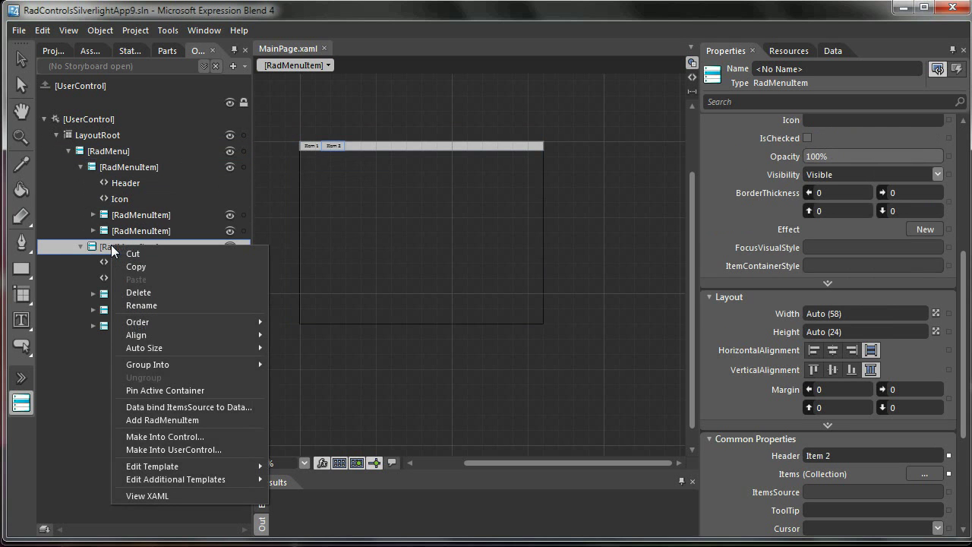
left_click(187, 292)
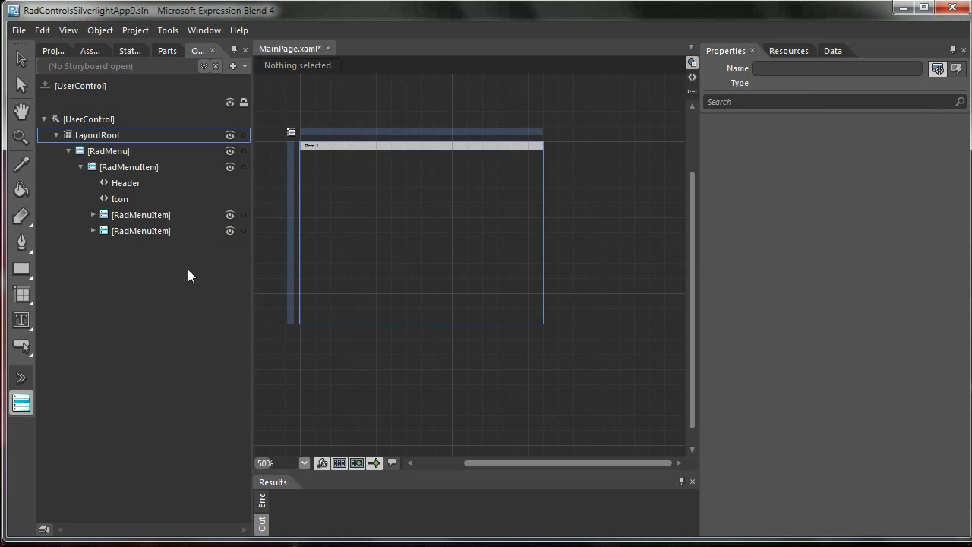
key("ctrl+s")
left_click(103, 151)
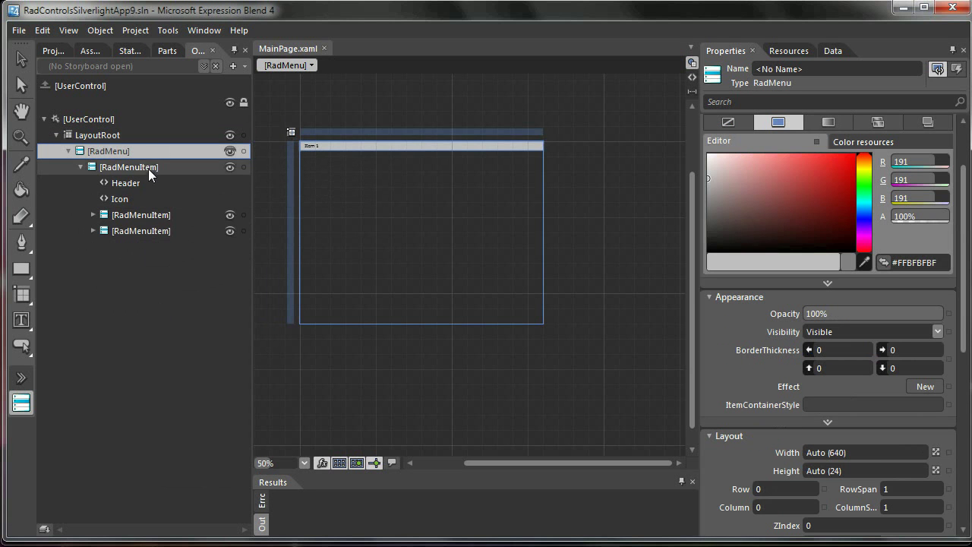
Create RadMenuStyle1 as an editable copy of the RadMenu's template
right_click(157, 150)
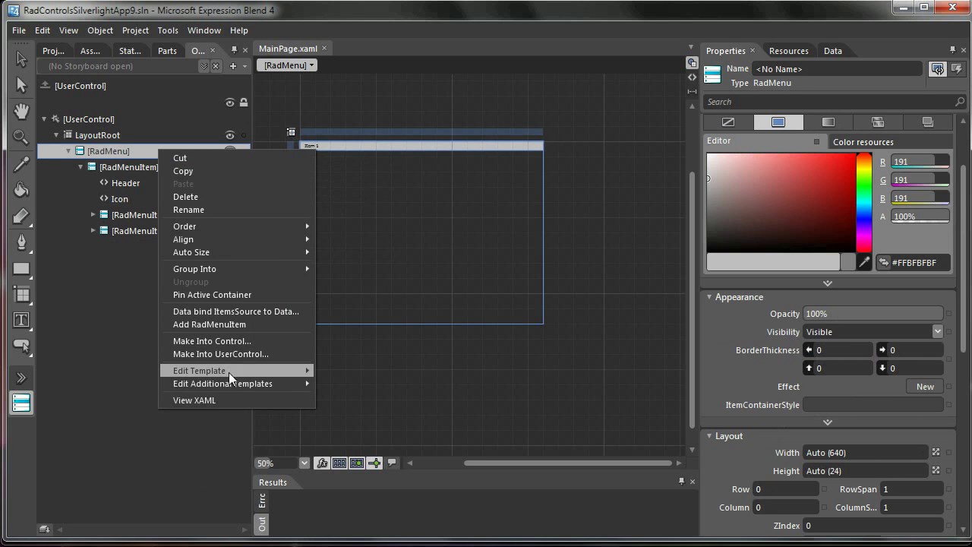
mouse_move(229, 371)
left_click(344, 383)
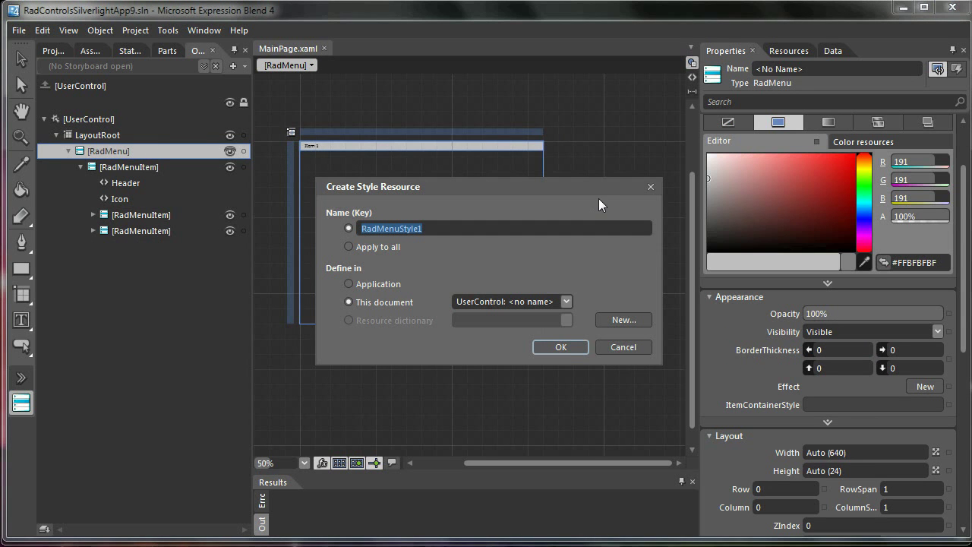
left_click(561, 347)
Reset the template Border's Background and clear its BorderBrush
scroll(308, 152, "up", 2)
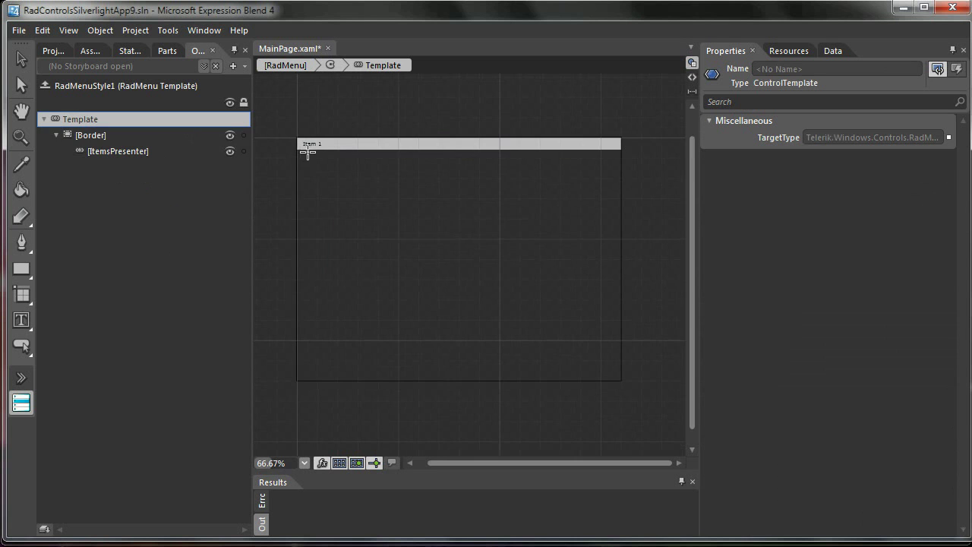
left_click(104, 136)
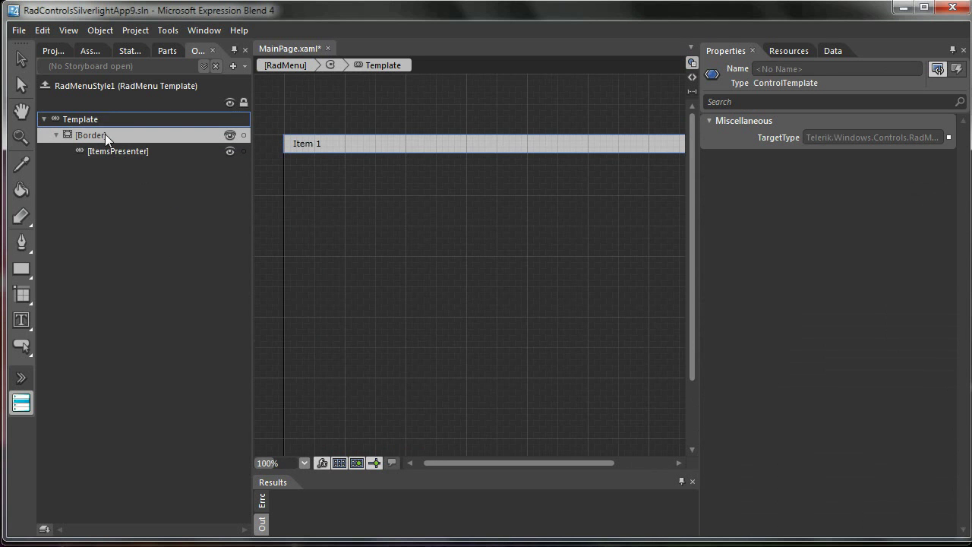
left_click(848, 136)
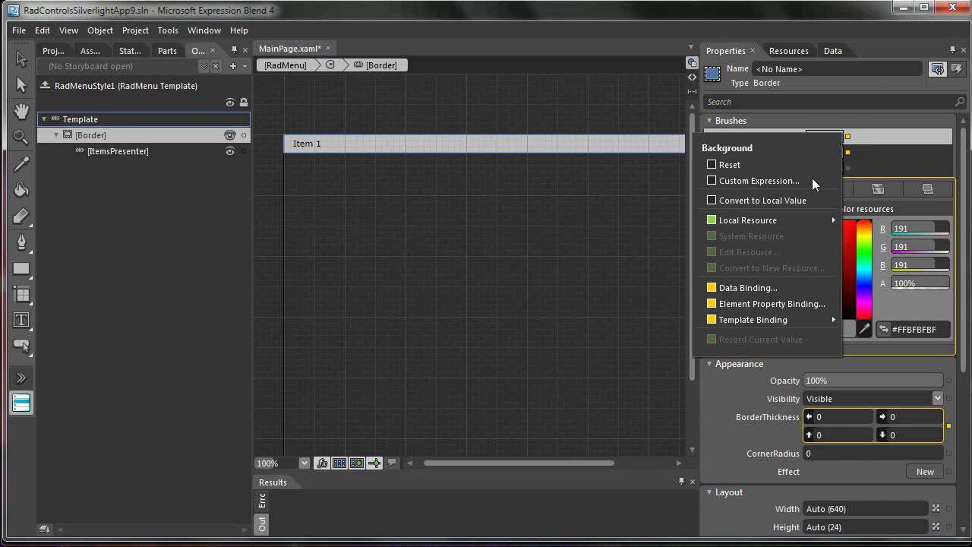
left_click(738, 159)
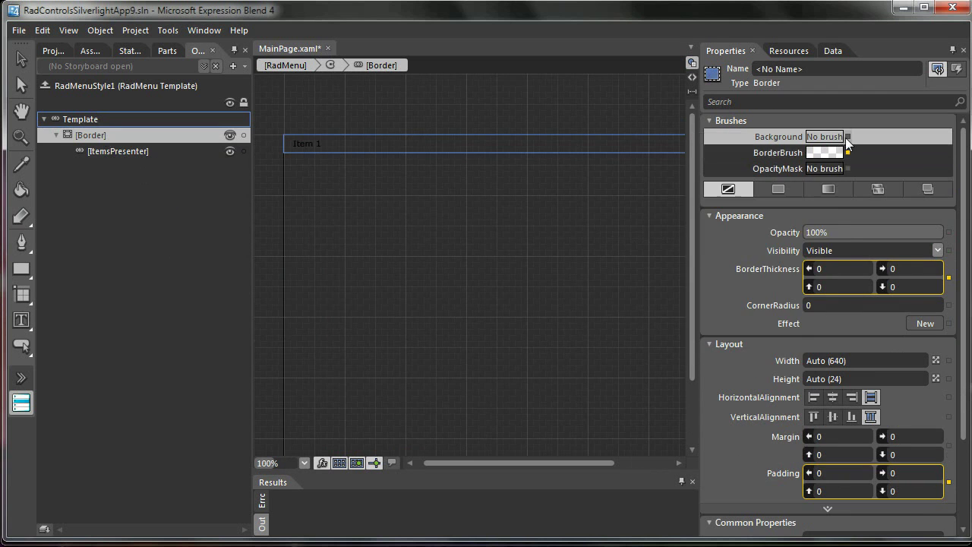
left_click(846, 153)
left_click(748, 181)
Give the Border a reversed #FFD0D0D0-to-white gradient background, save, and exit the template
left_click(827, 190)
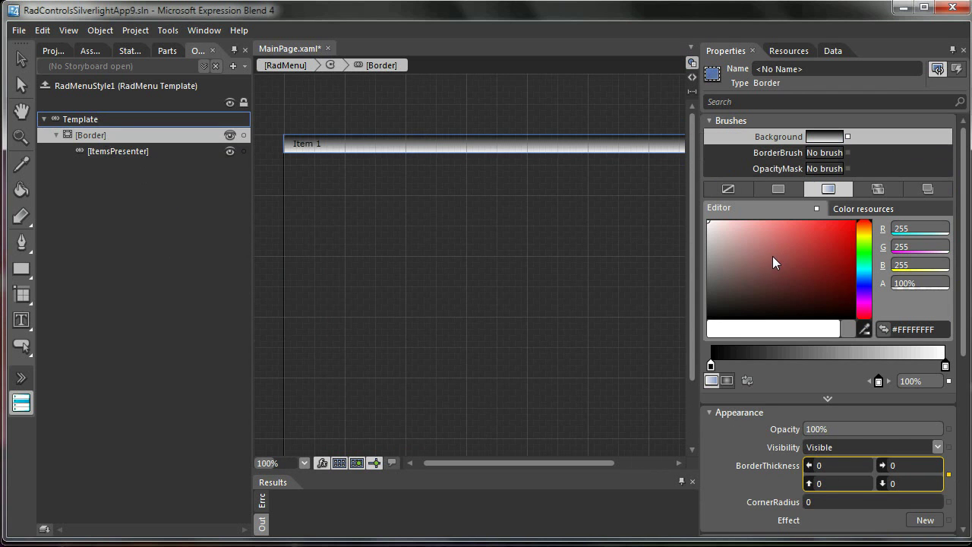
left_click(709, 365)
left_click_drag(718, 277, 702, 239)
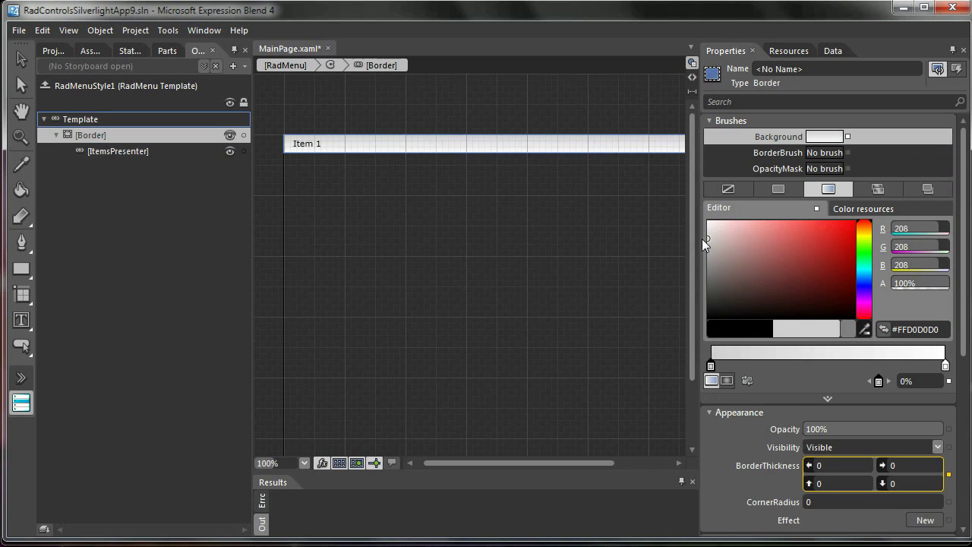
left_click(746, 381)
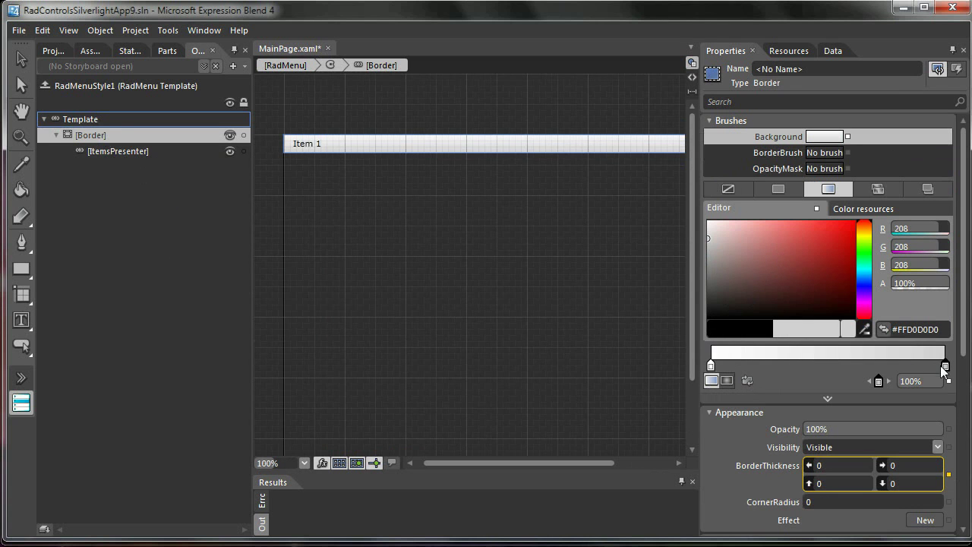
key("ctrl+s")
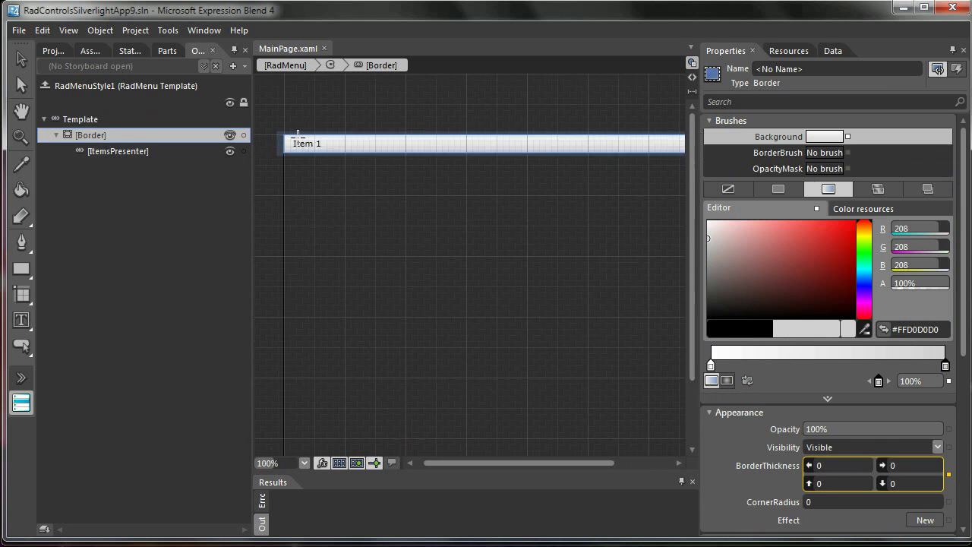
scroll(291, 136, "up", 2)
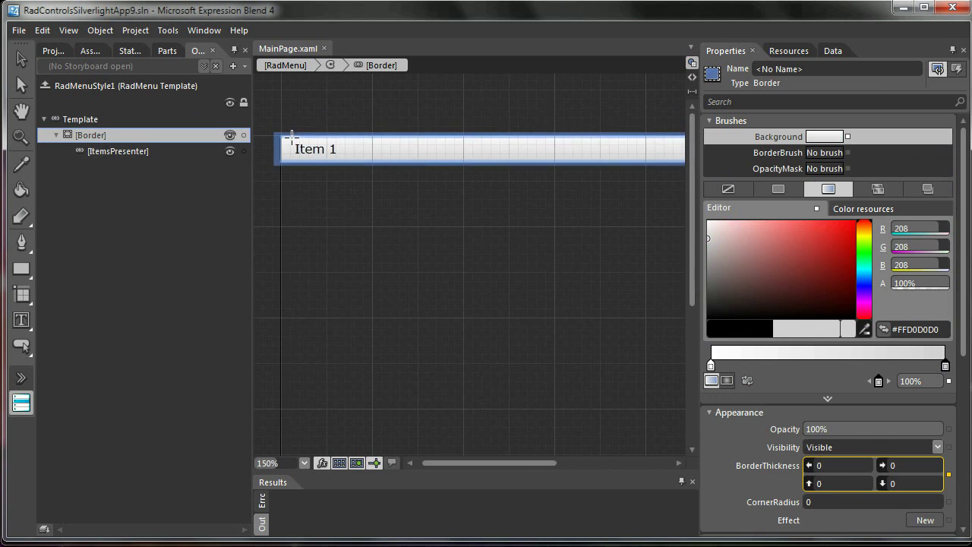
left_click(44, 85)
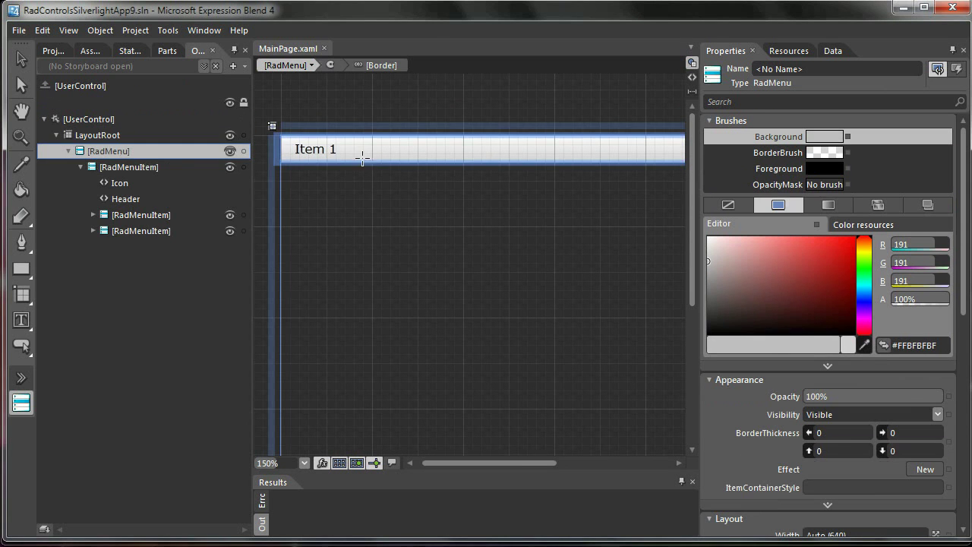
left_click(151, 167)
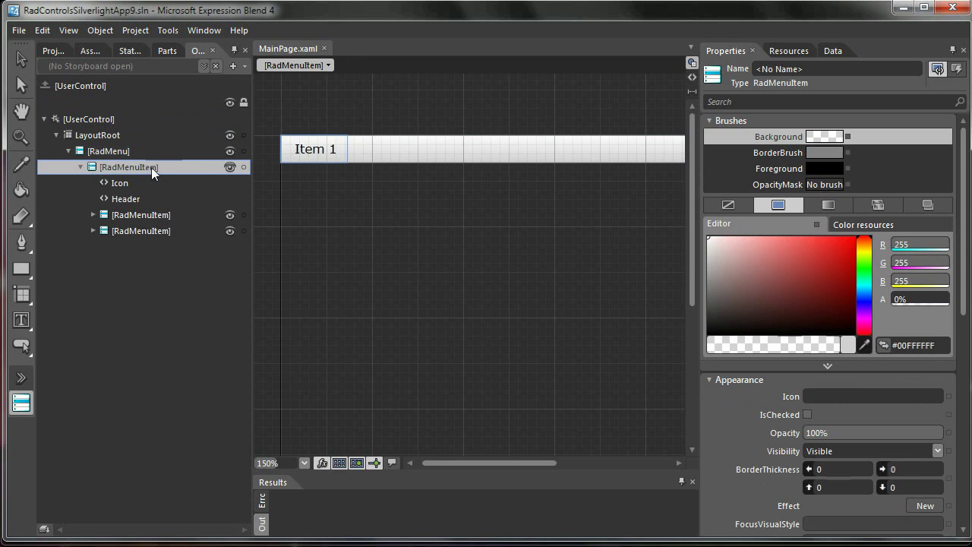
right_click(151, 167)
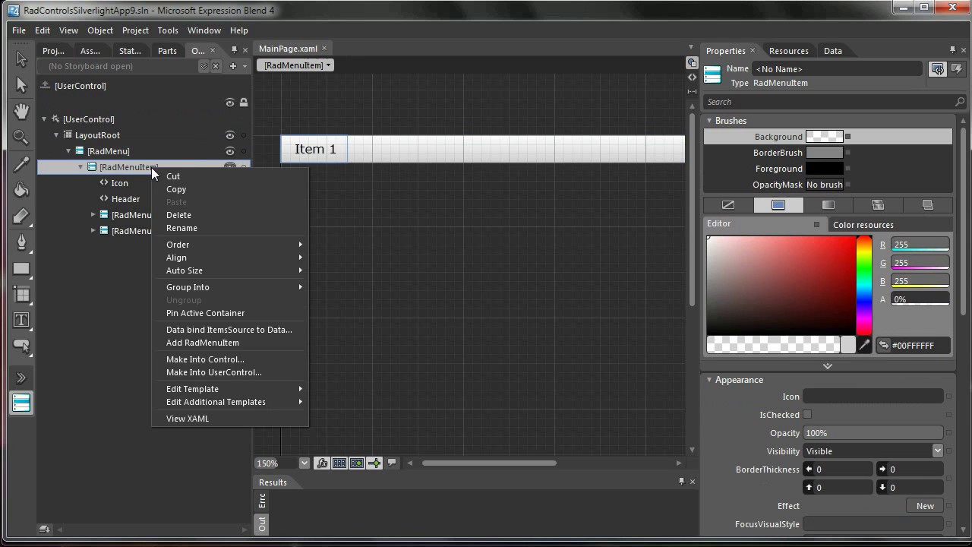
mouse_move(204, 386)
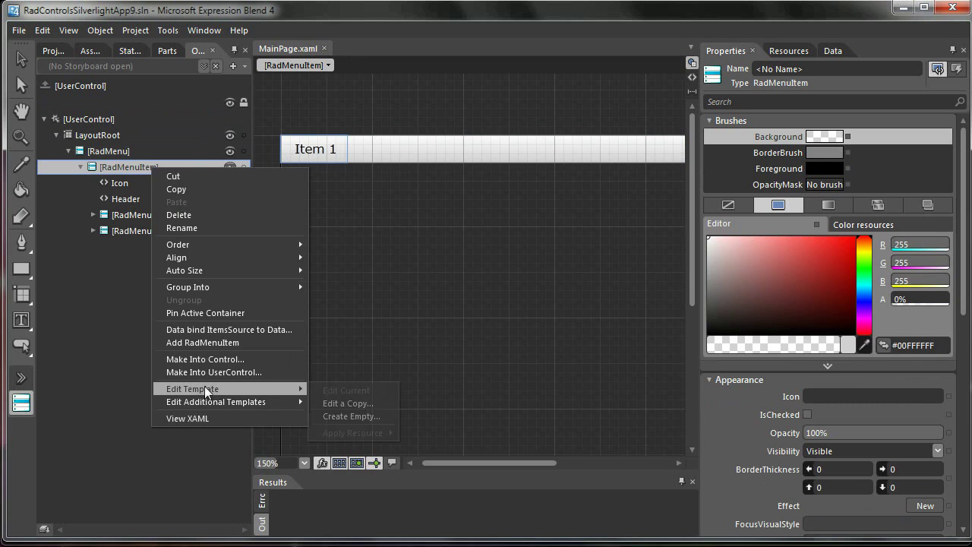
left_click(342, 403)
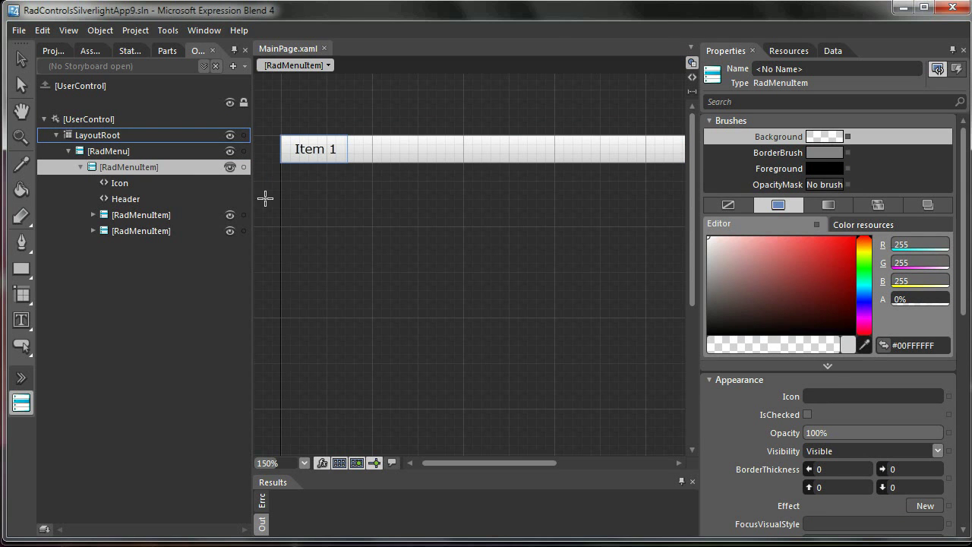
left_click(129, 155)
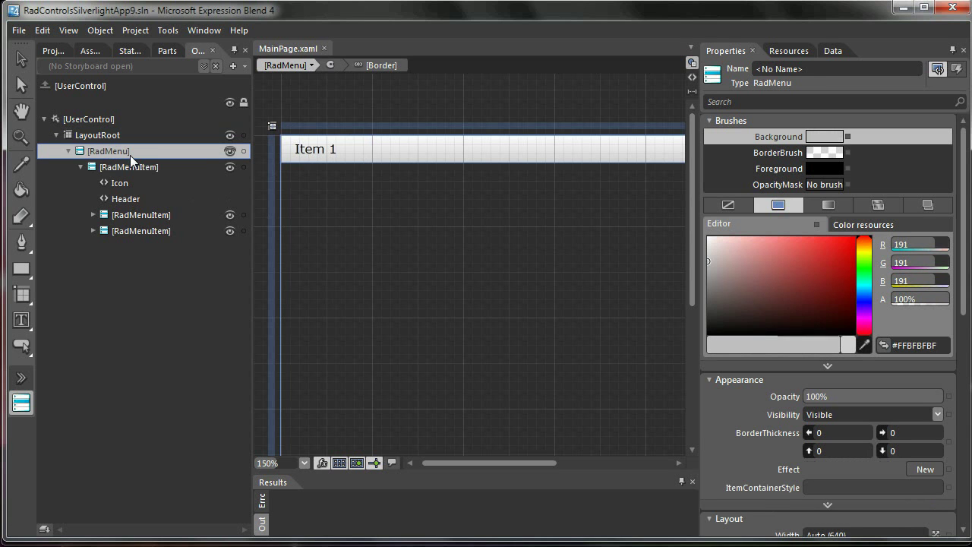
Copy the RadMenu's generated item container style as RadMenuItemStyle1 and open its header template
right_click(130, 155)
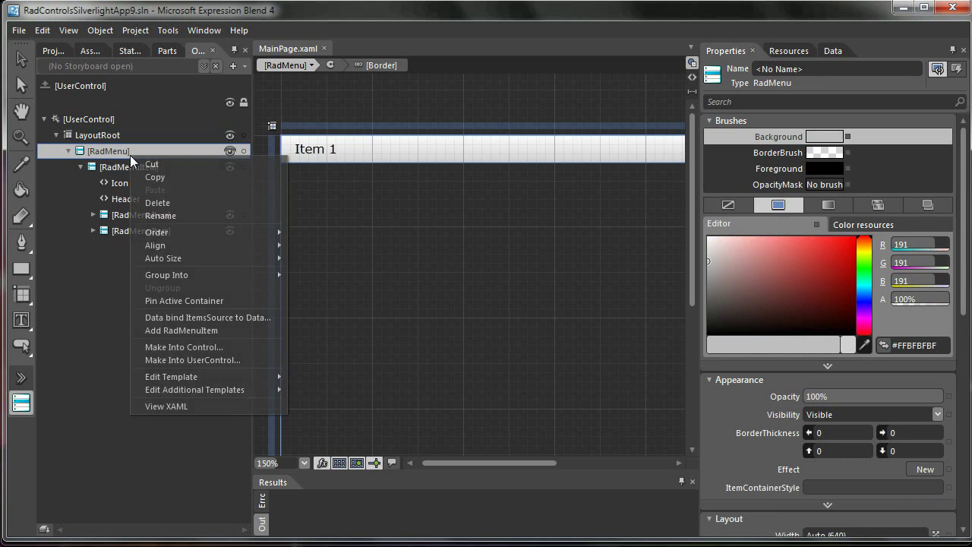
mouse_move(180, 388)
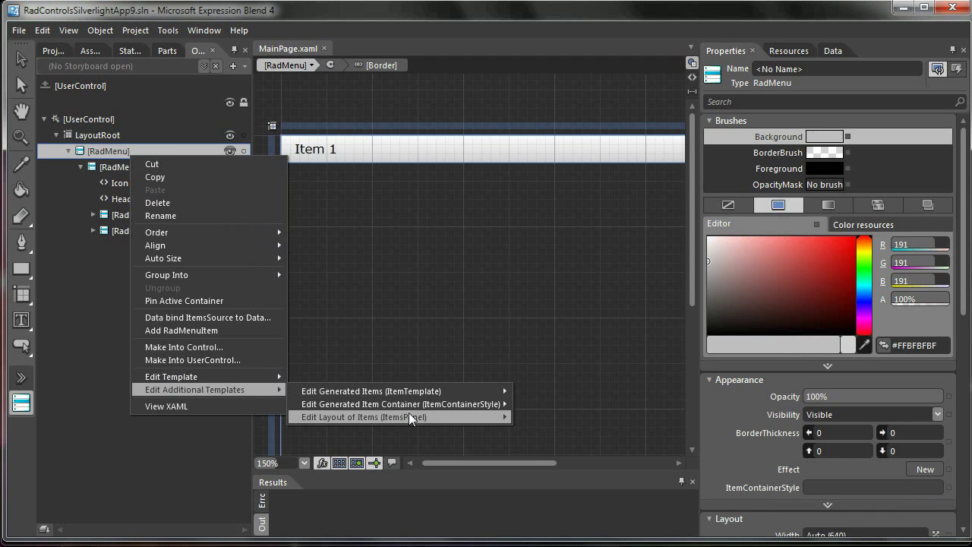
mouse_move(447, 405)
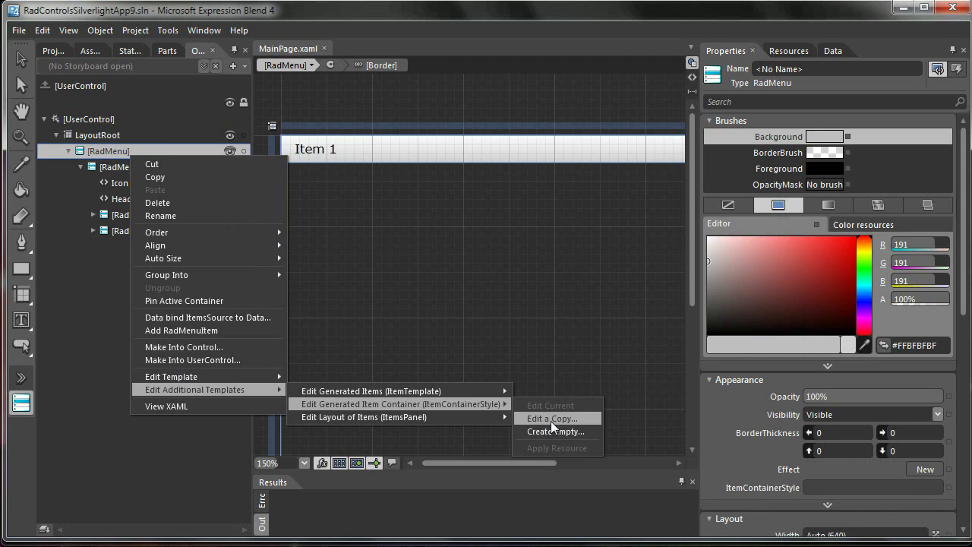
left_click(553, 419)
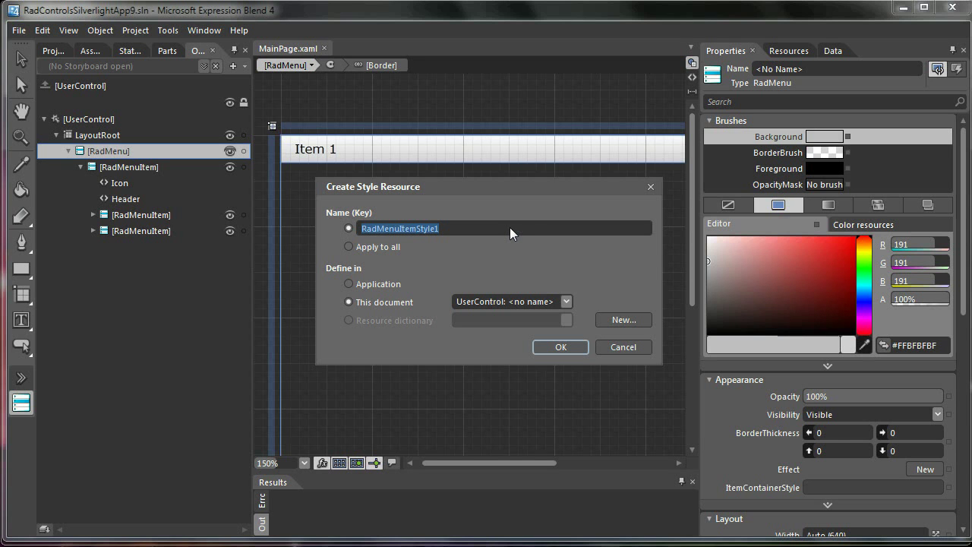
left_click(551, 345)
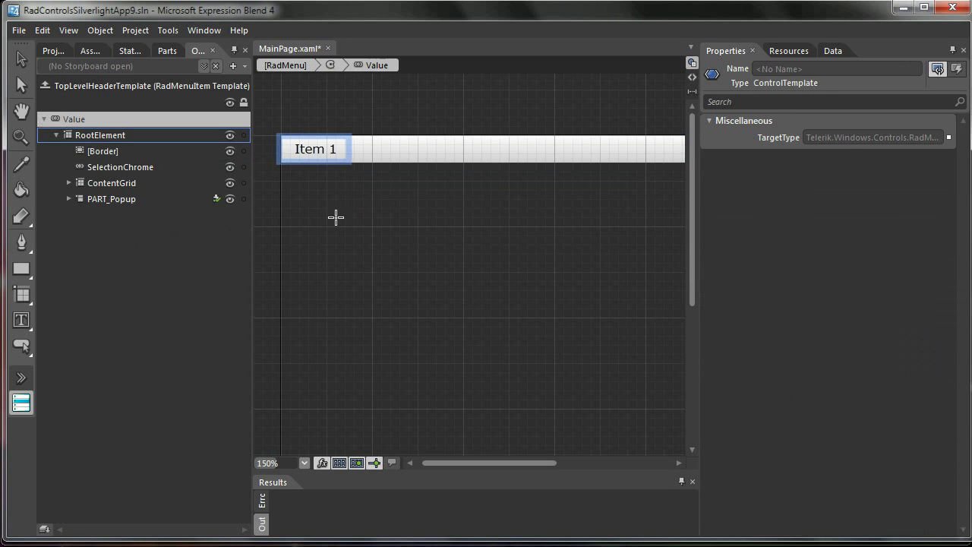
Expand PART_Popup down to its ItemsPresenter, then return to the page and select RadMenuItem
left_click(68, 199)
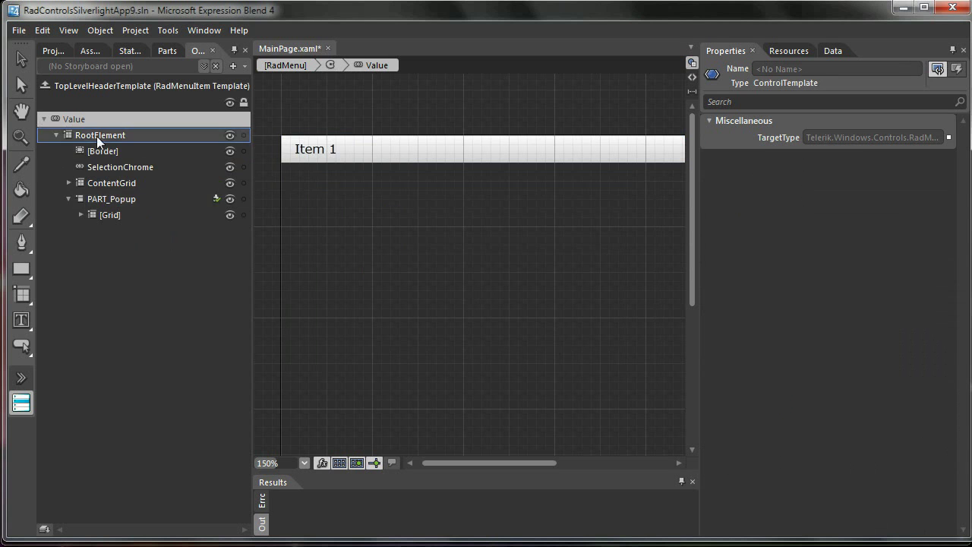
double_click(110, 198)
left_click(110, 196)
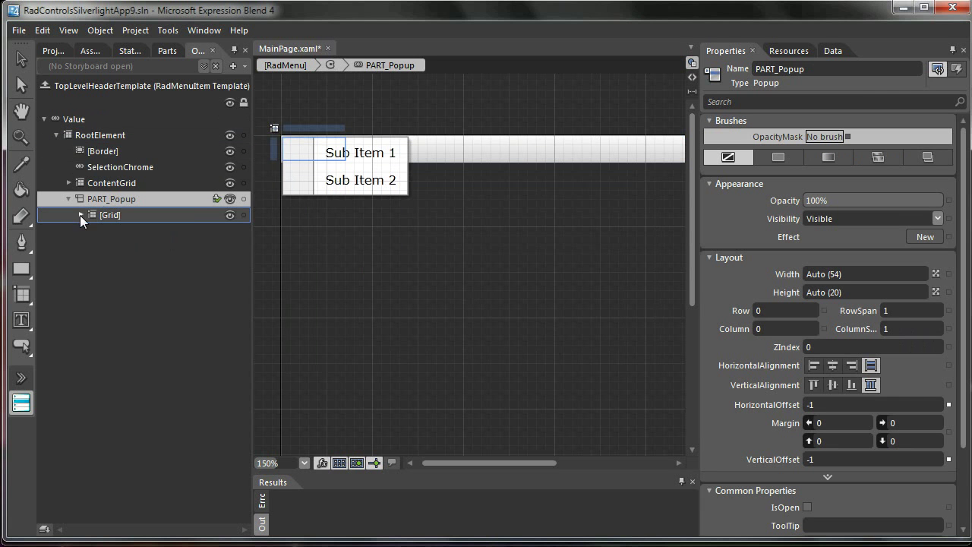
left_click(80, 215)
left_click(93, 229)
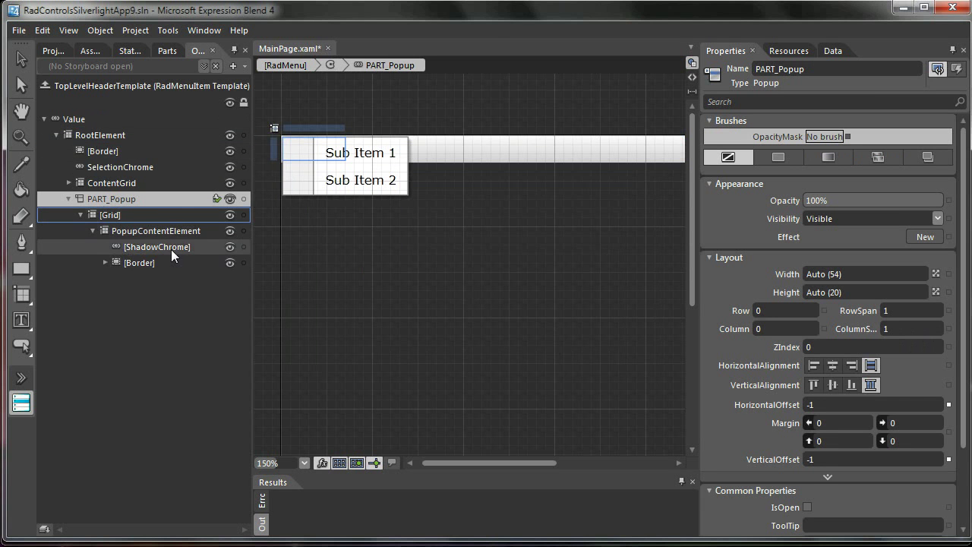
left_click(105, 262)
left_click(117, 278)
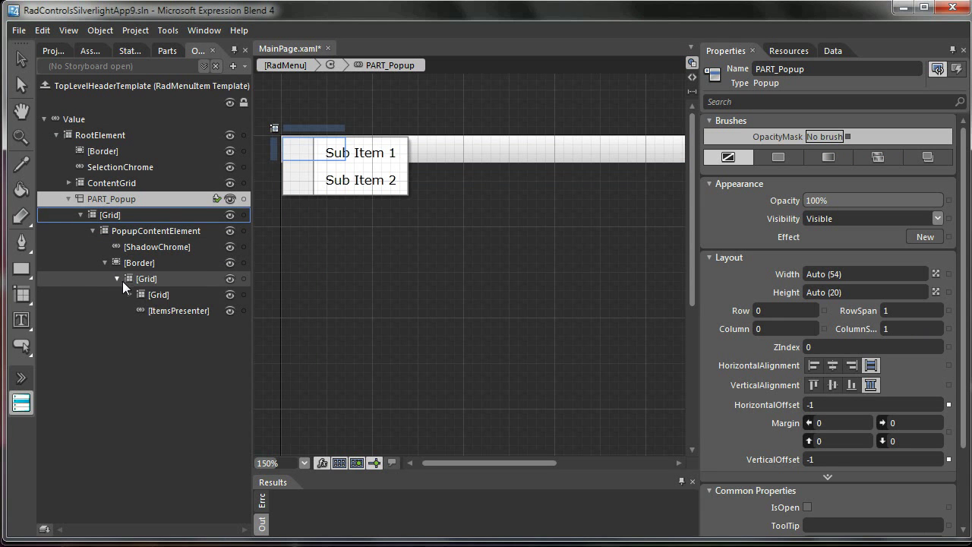
left_click(45, 82)
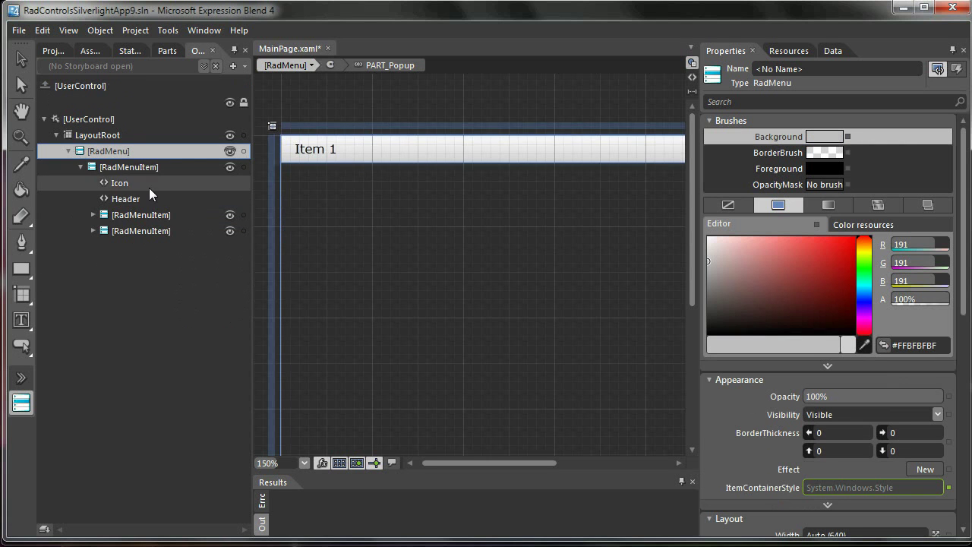
left_click(125, 168)
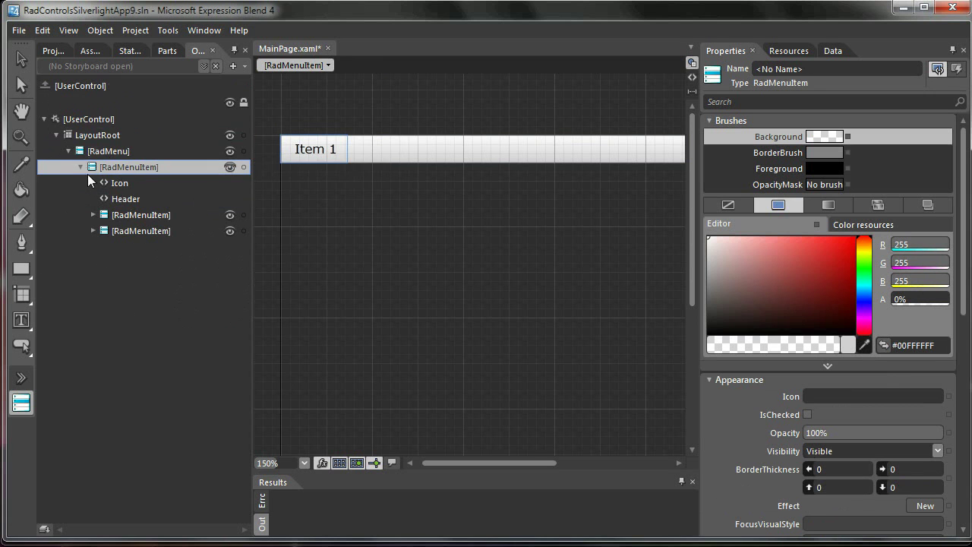
Edit the current template of the first RadMenuItem
right_click(116, 168)
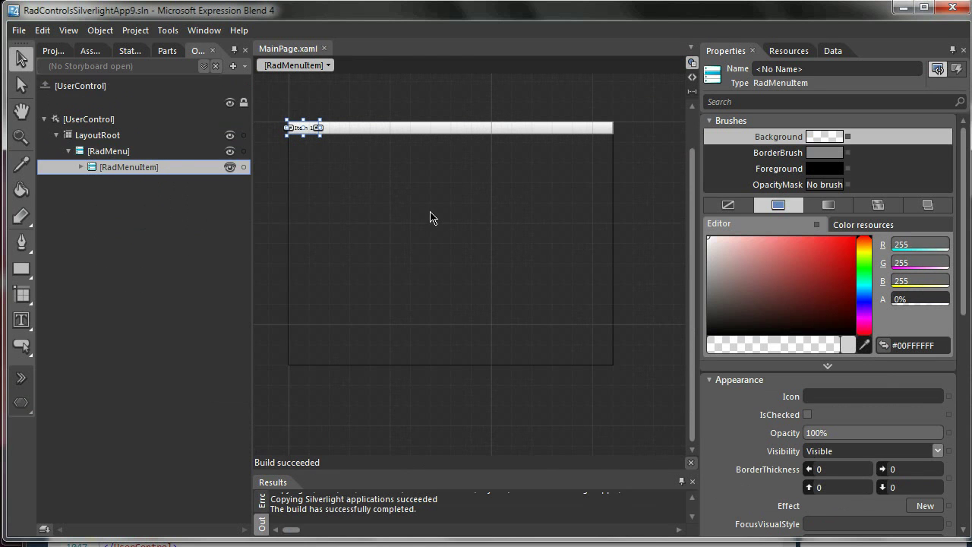
right_click(135, 169)
left_click(82, 166)
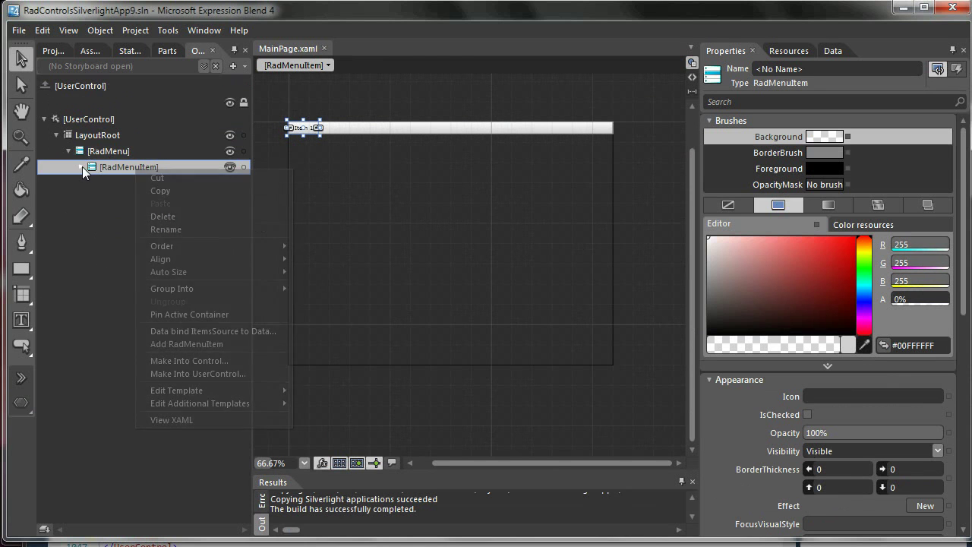
right_click(115, 171)
right_click(163, 167)
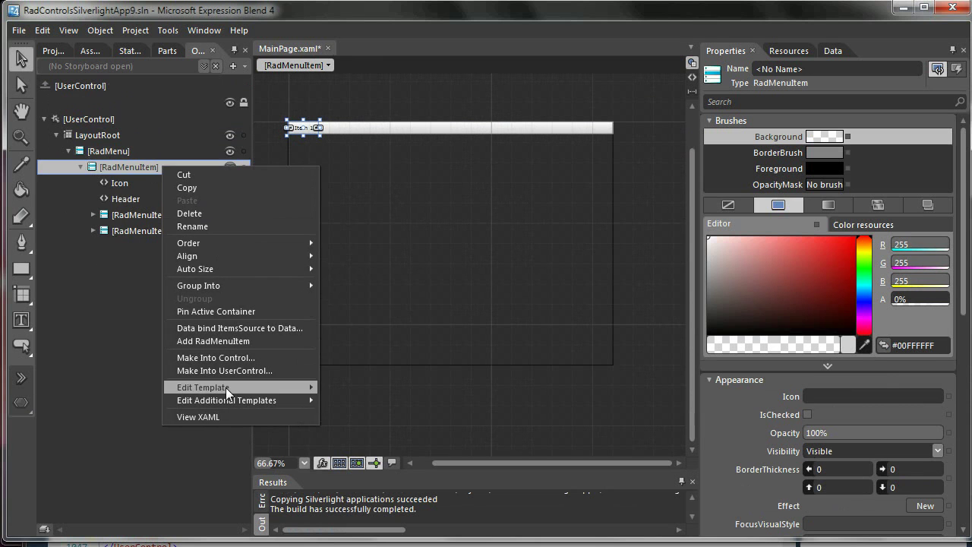
left_click(353, 394)
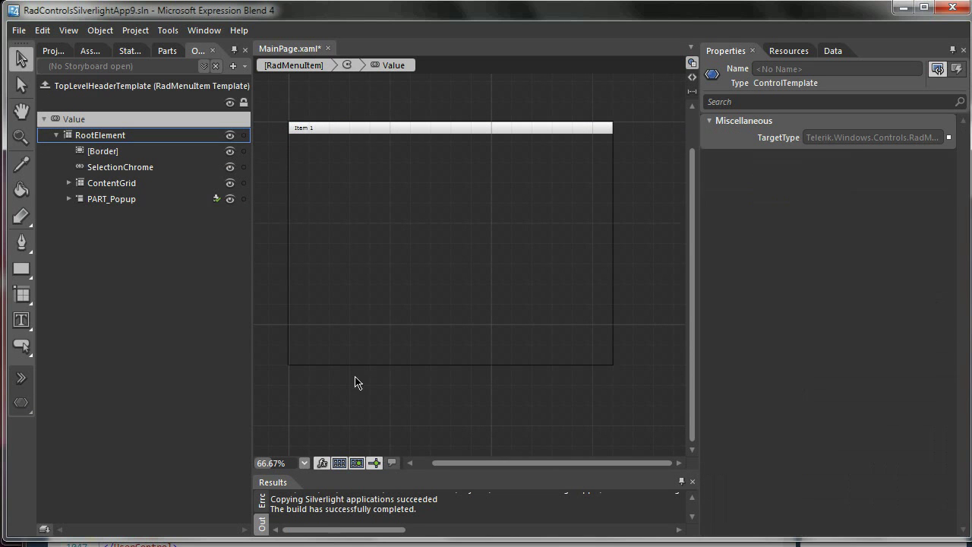
Expand PART_Popup's grid and bring up the template options for SelectionChrome
left_click(68, 199)
left_click(110, 200)
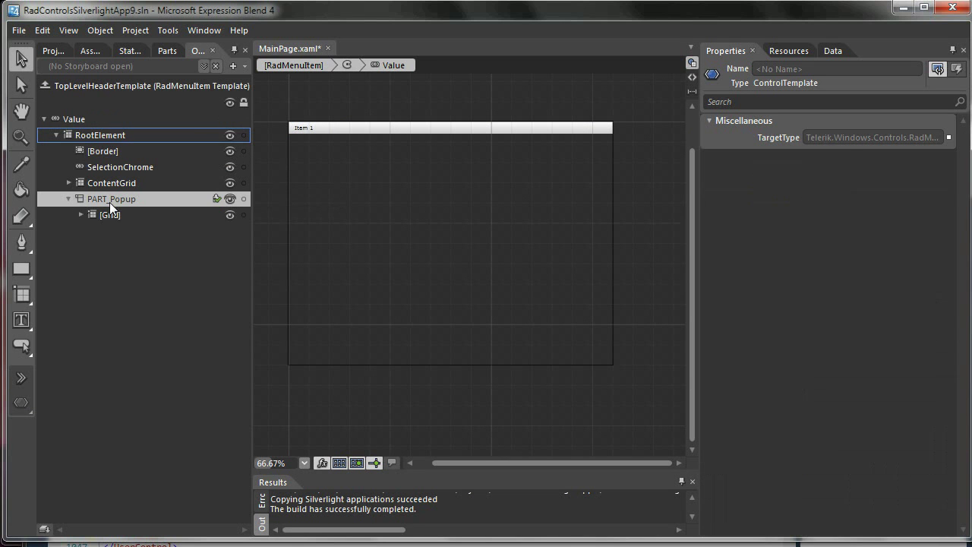
left_click(81, 214)
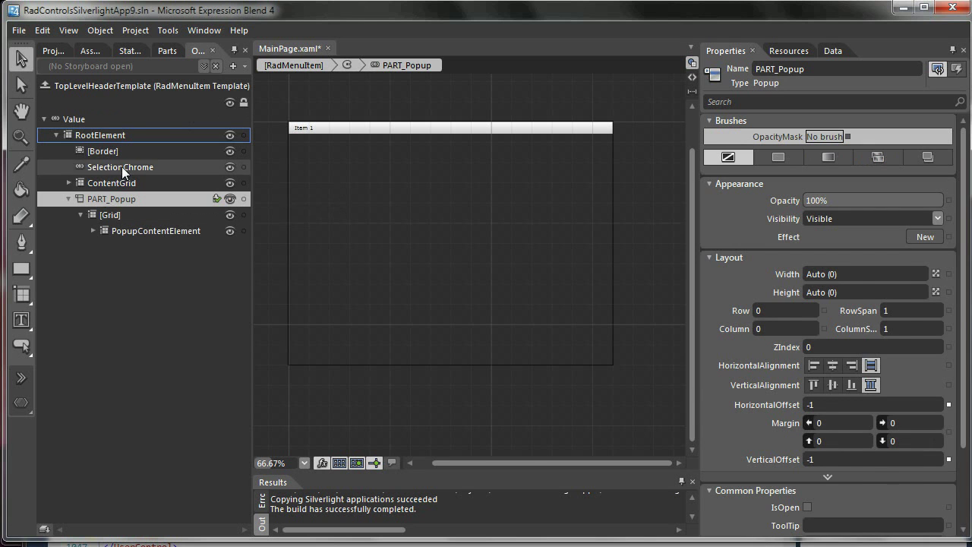
left_click(122, 166)
right_click(122, 167)
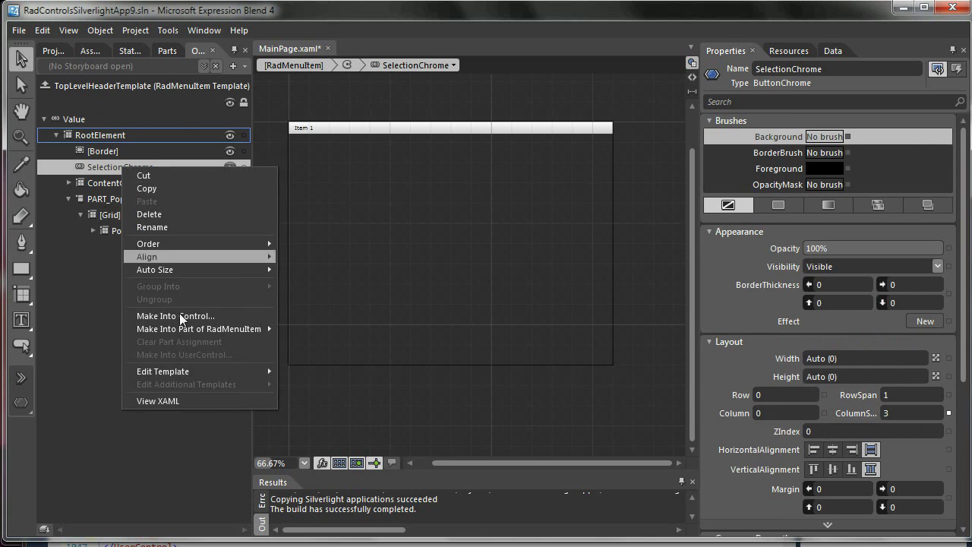
mouse_move(184, 371)
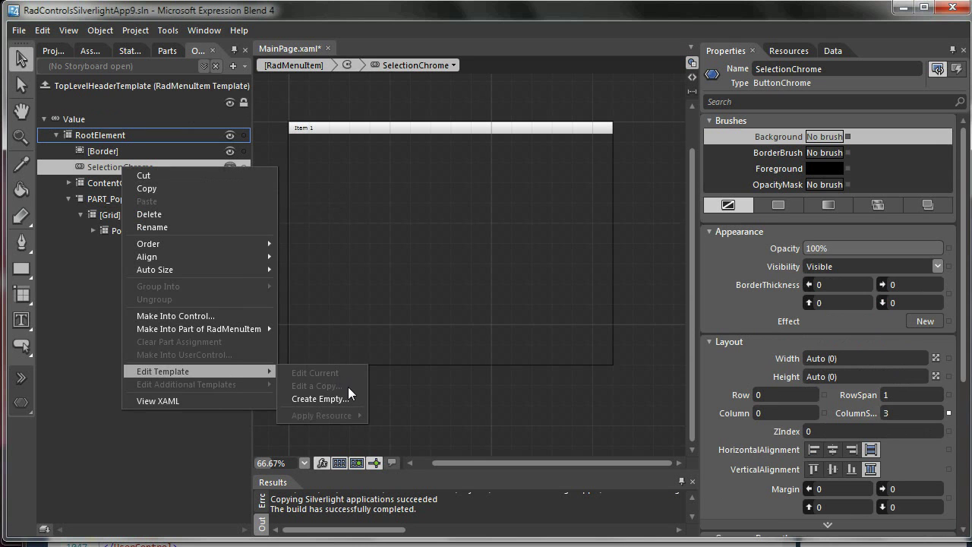
Return to the page and draw a ButtonChrome from the Assets search for 'chrome' below Item 1
left_click(42, 85)
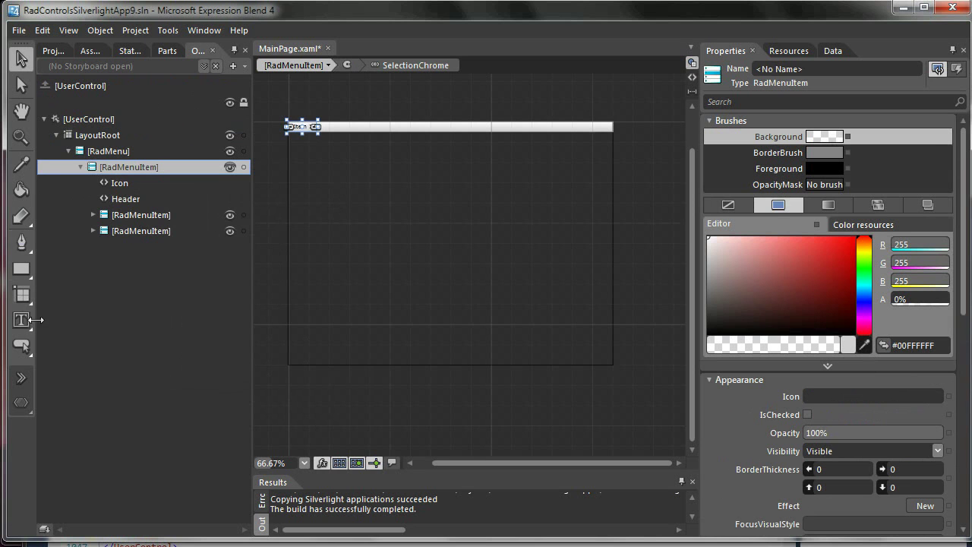
left_click(22, 378)
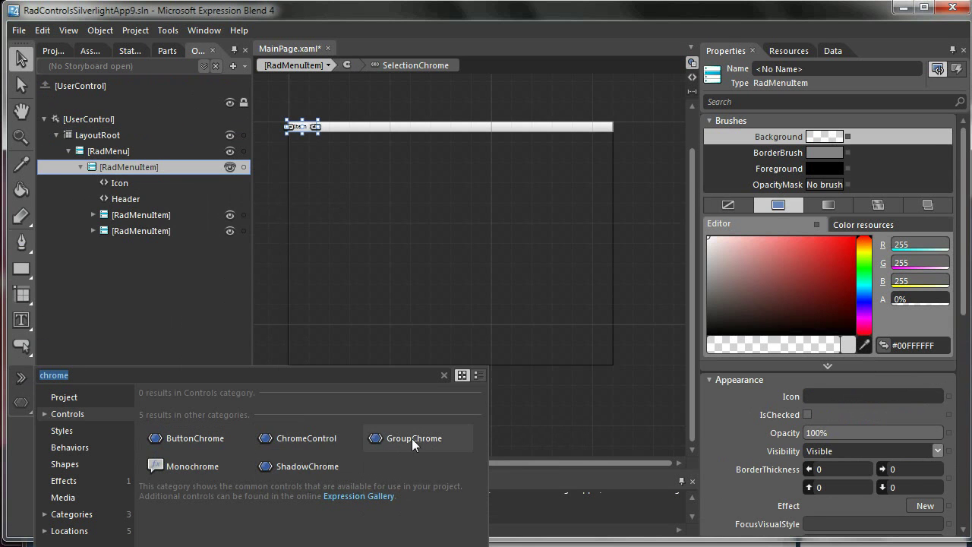
left_click(196, 439)
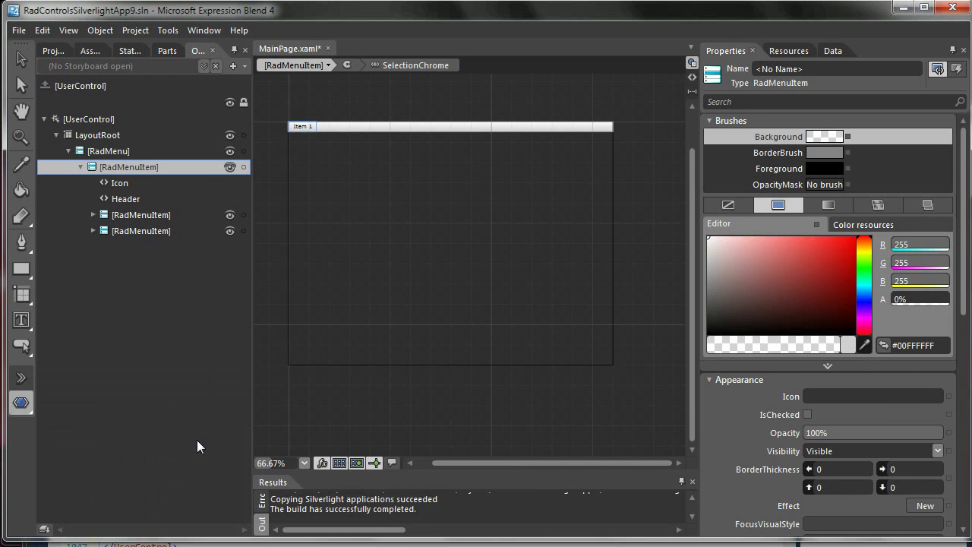
left_click_drag(303, 157, 382, 181)
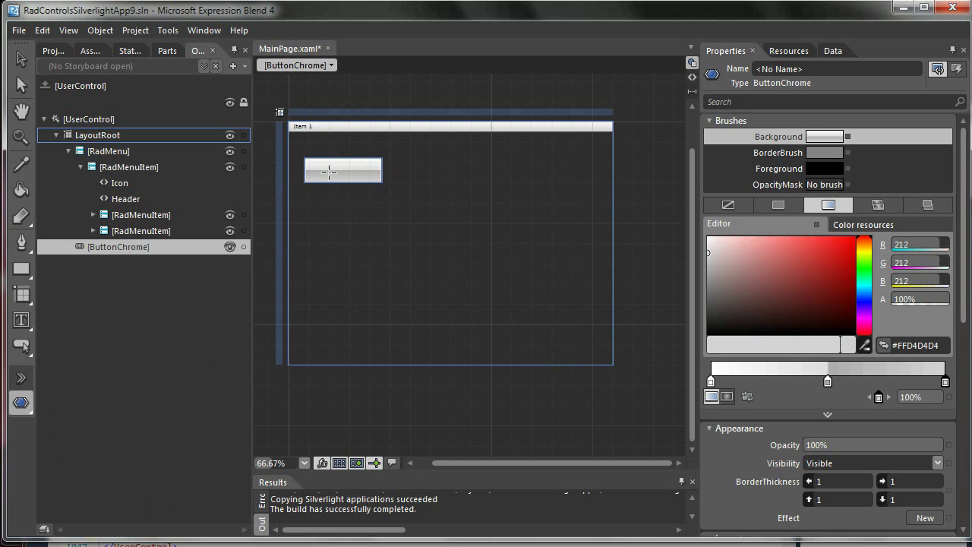
Make an editable copy of the ButtonChrome's template named ButtonChromeStyle1
right_click(329, 173)
mouse_move(374, 350)
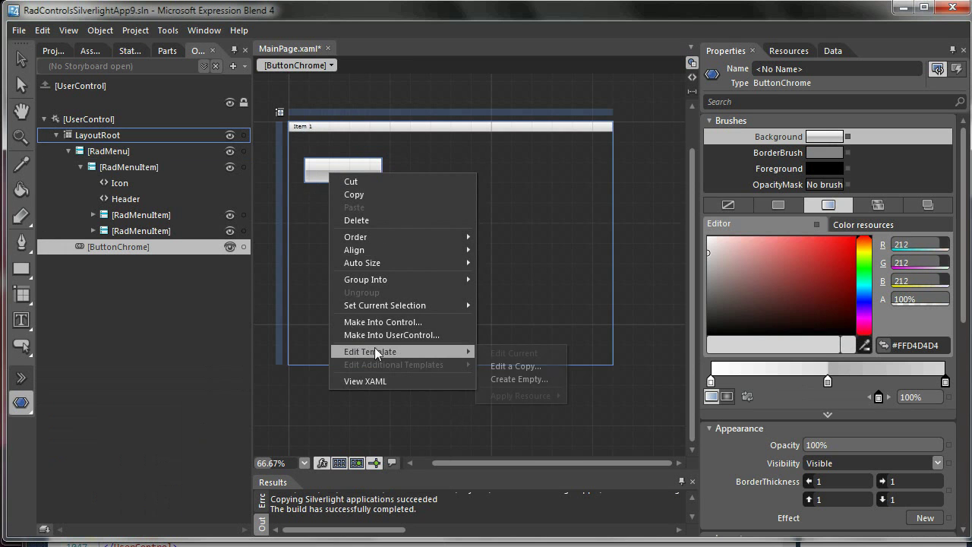
left_click(498, 366)
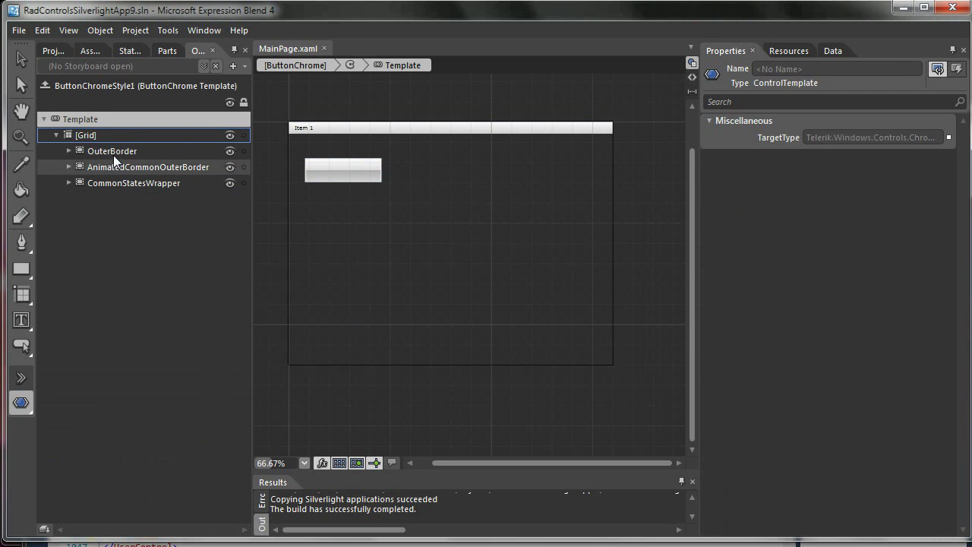
Apply ButtonChromeStyle1 to the SelectionChrome in the first menu item's current template
left_click(44, 85)
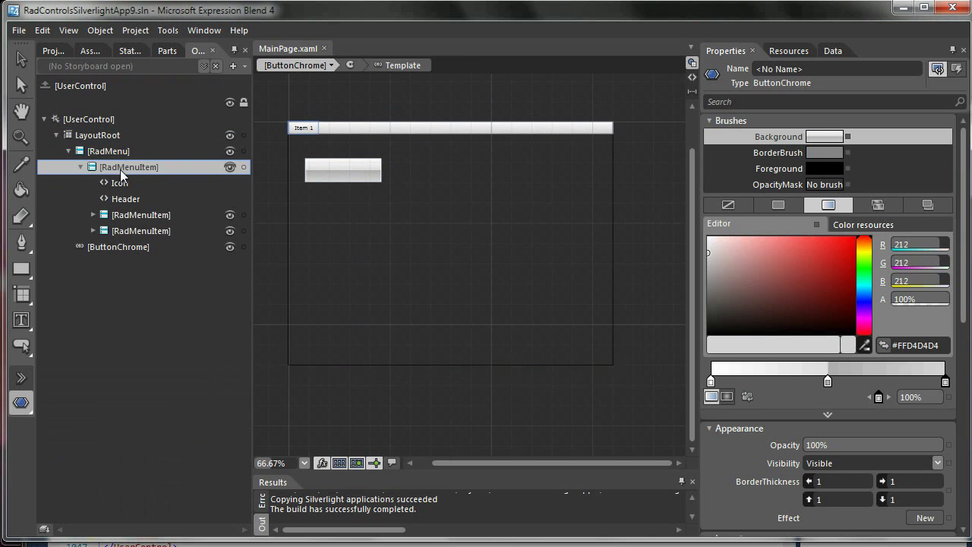
right_click(120, 169)
mouse_move(189, 391)
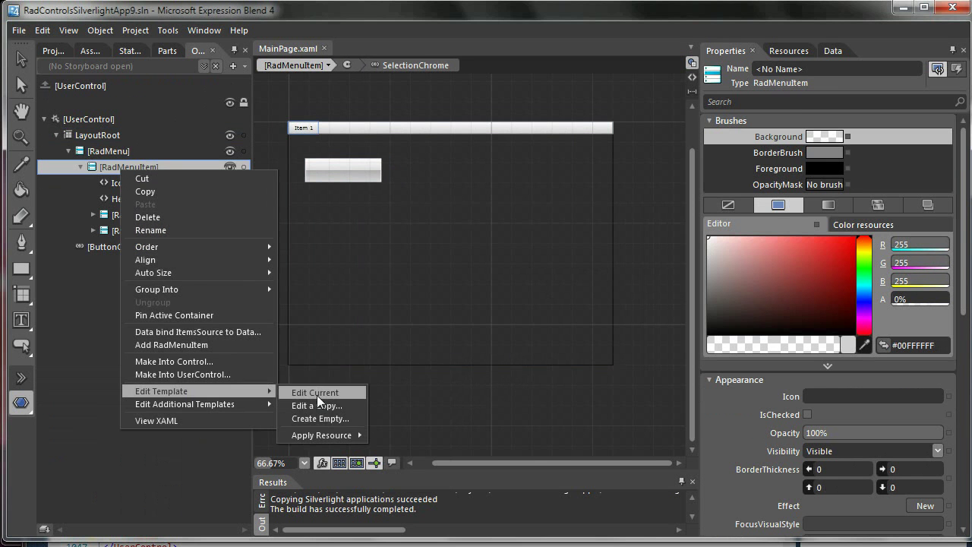
left_click(319, 394)
left_click(131, 167)
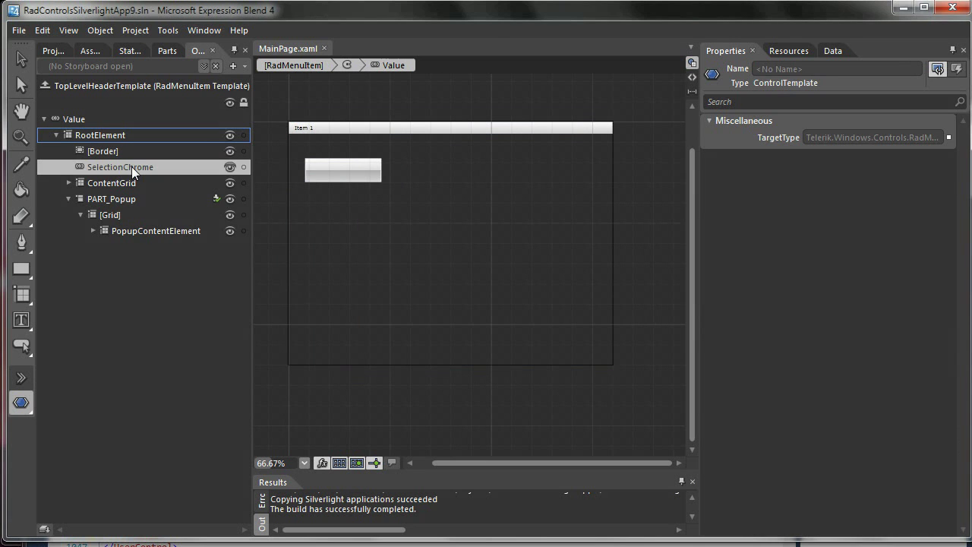
right_click(132, 167)
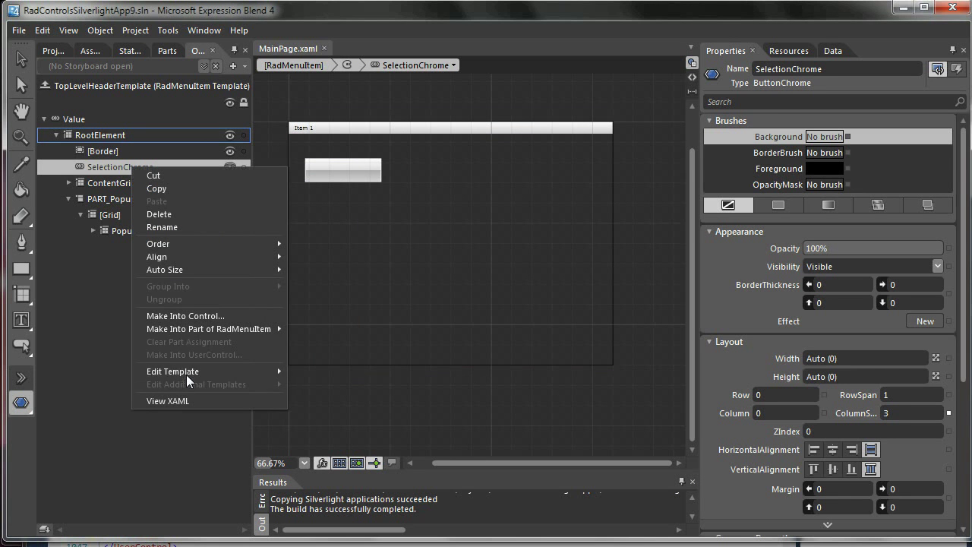
mouse_move(277, 375)
mouse_move(375, 414)
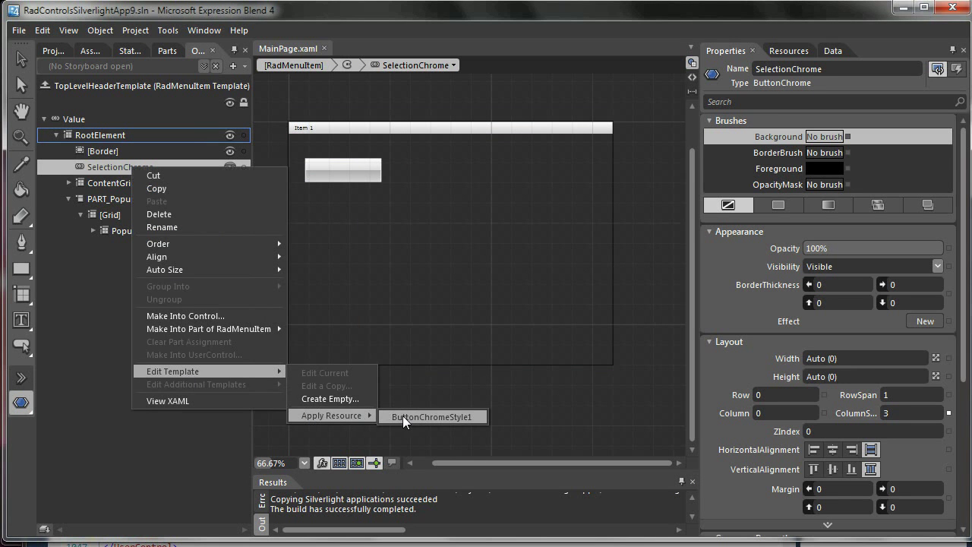
left_click(402, 415)
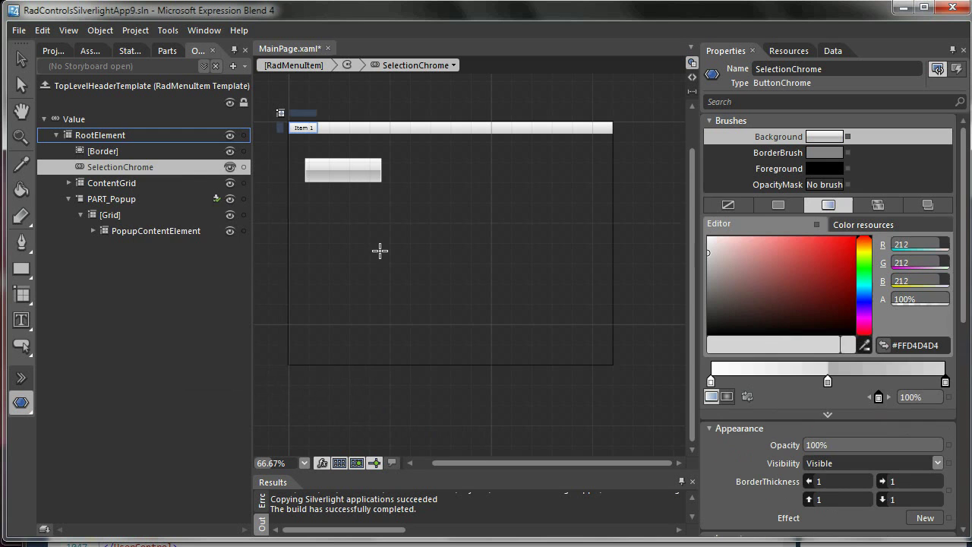
Exit the template, check the second menu item's options, and collapse the top RadMenuItem
left_click(47, 84)
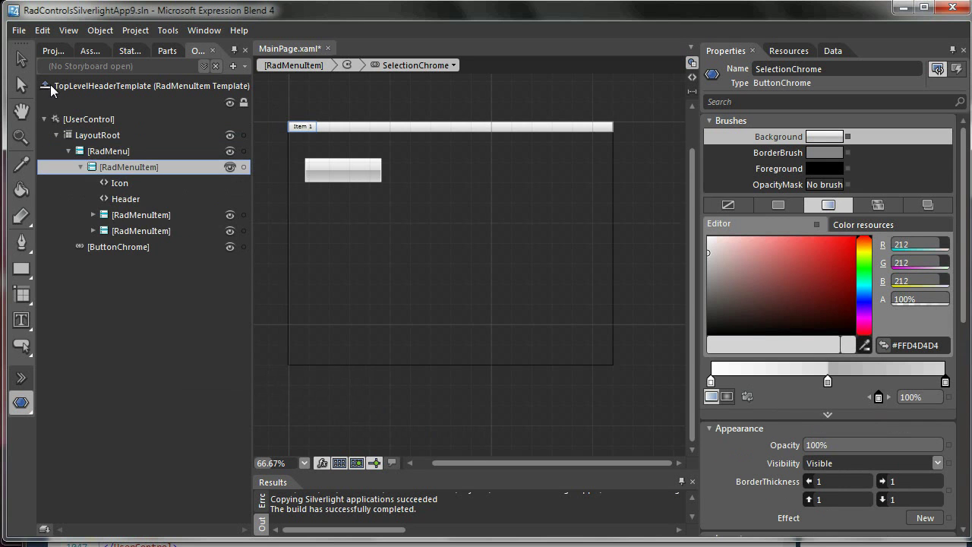
left_click(121, 216)
right_click(123, 214)
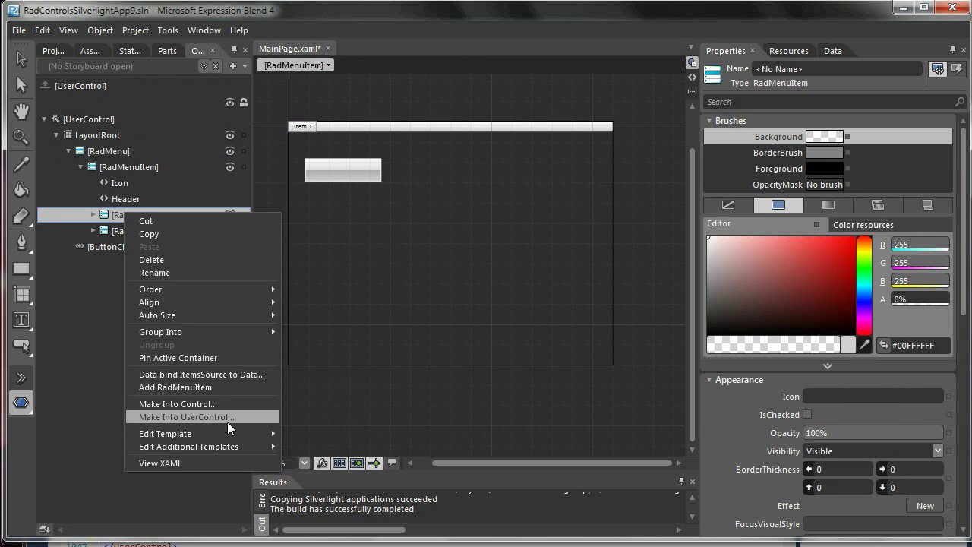
mouse_move(234, 430)
mouse_move(343, 478)
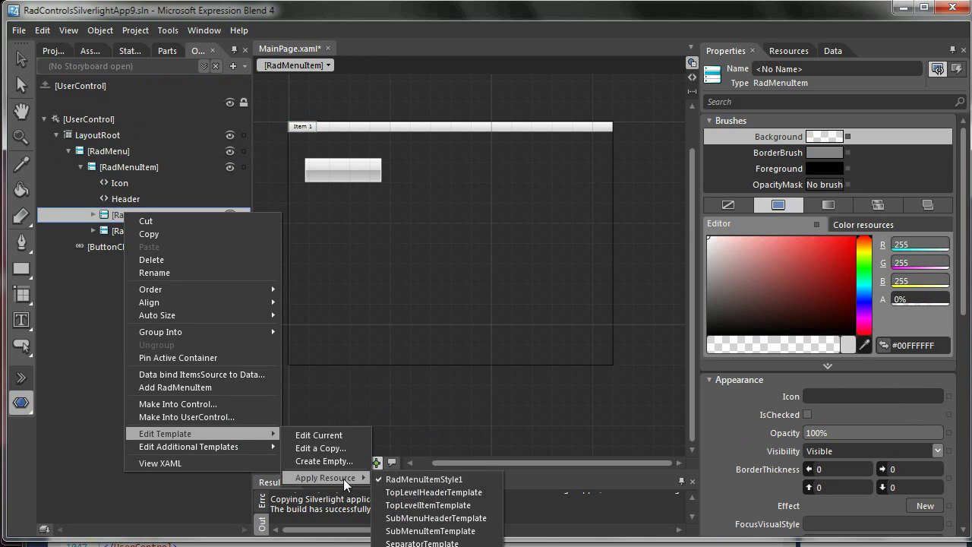
left_click(108, 165)
left_click(80, 166)
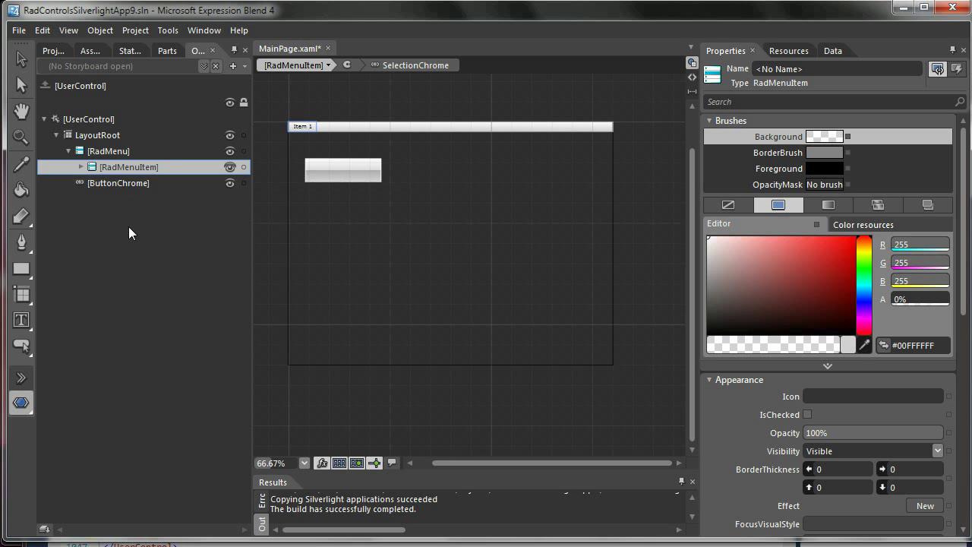
Run with F5, confirm Item 1 opens Sub Item 1 and Sub Item 2, then close the page
key("F5")
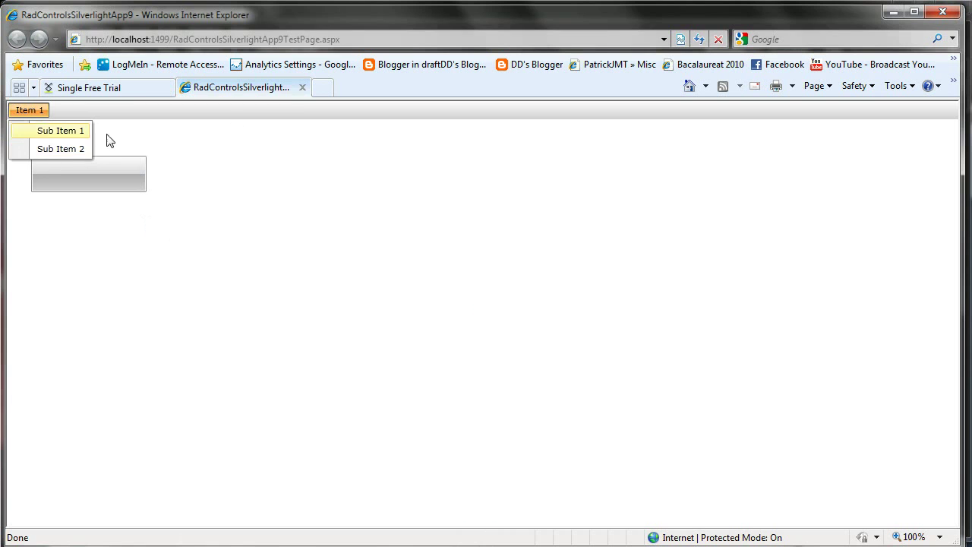
left_click(302, 89)
Back in Blend, edit the top RadMenuItem's current template
left_click(894, 12)
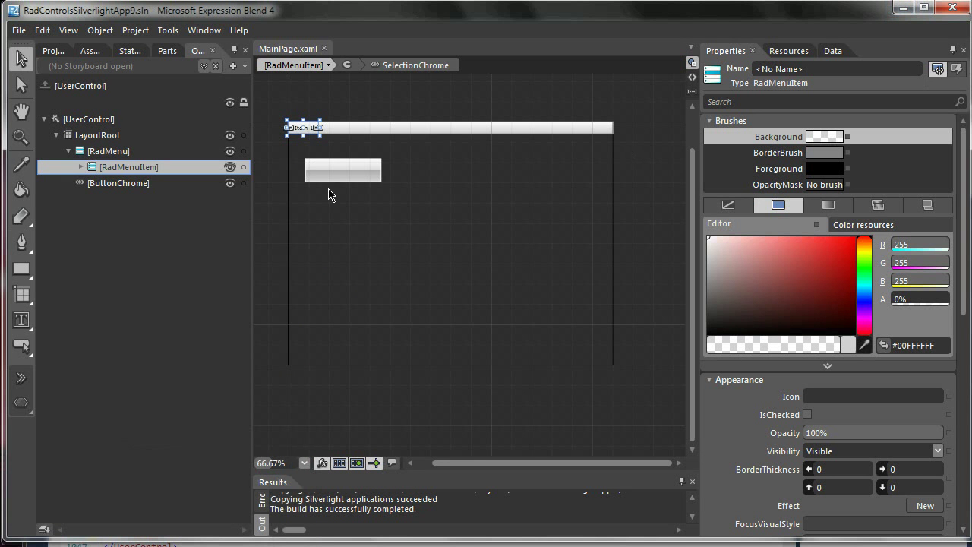
double_click(115, 167)
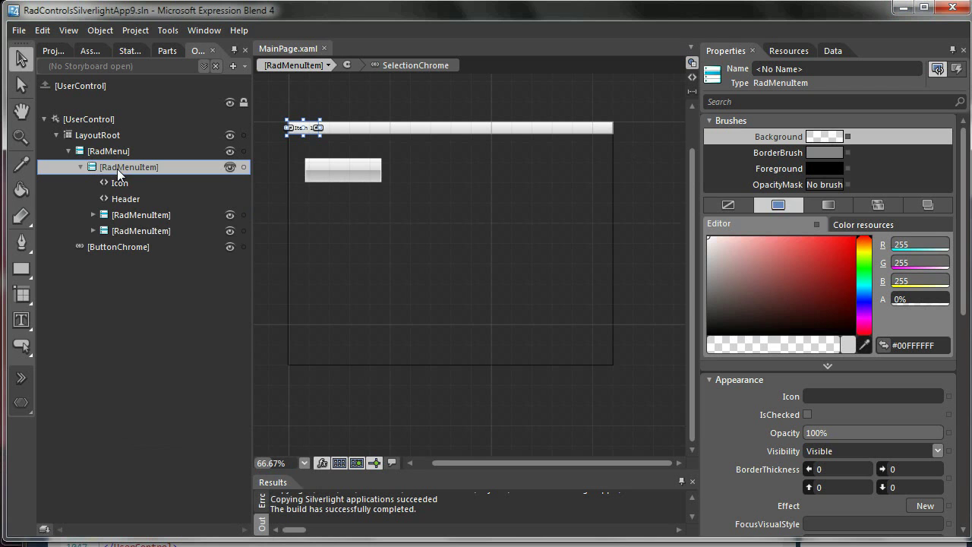
right_click(117, 168)
mouse_move(168, 390)
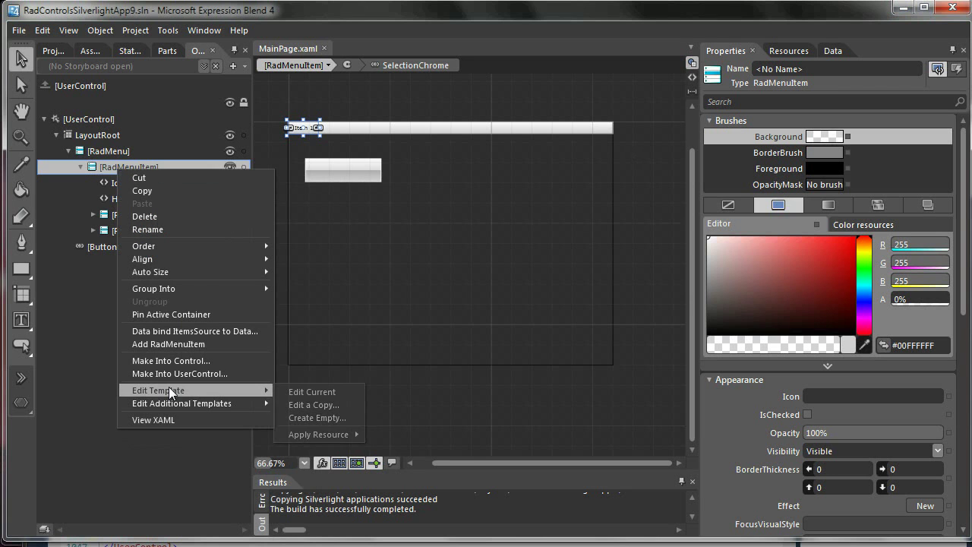
left_click(317, 391)
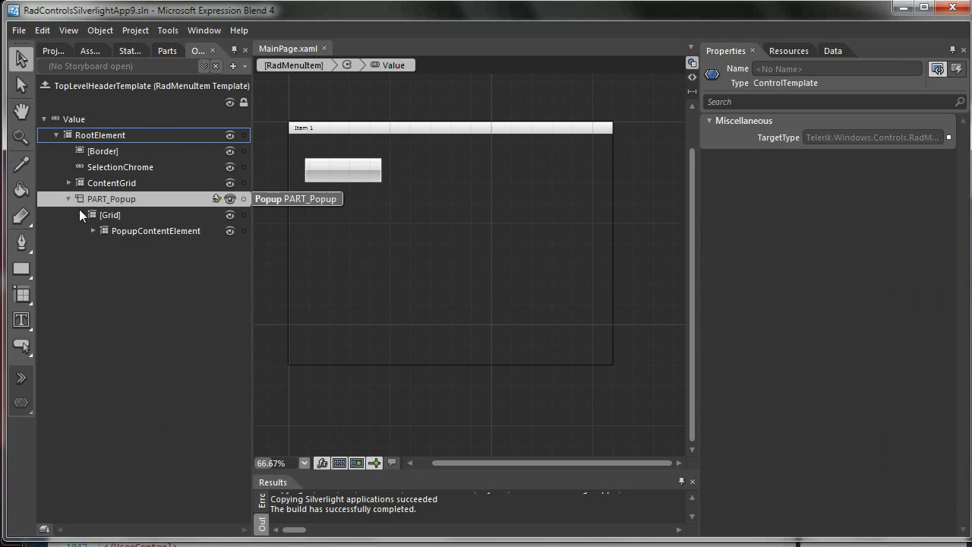
Zoom to the popup and expand PopupContentElement, Border and nested Grids down to the two rectangles
left_click(79, 207)
left_click(92, 230)
left_click(124, 246)
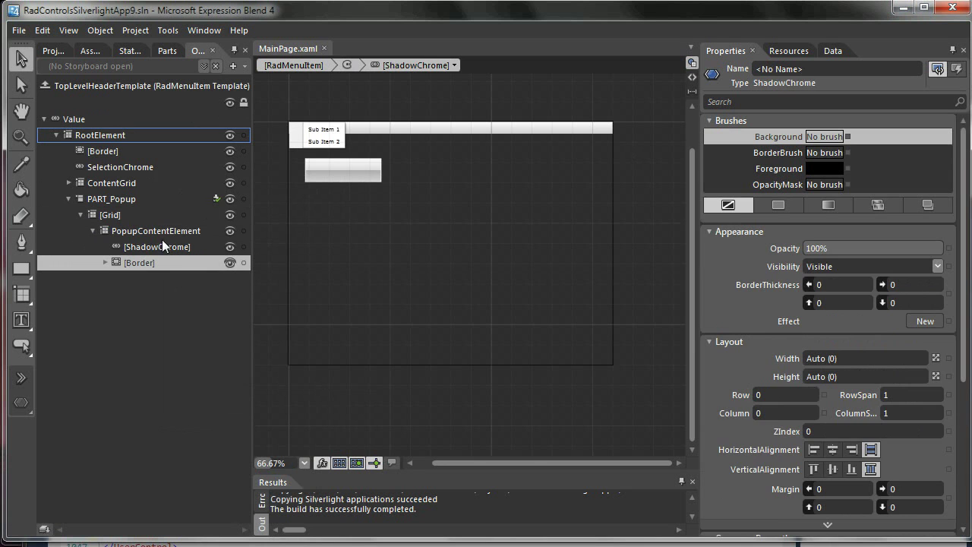
left_click(139, 262)
key("ctrl+shift+0")
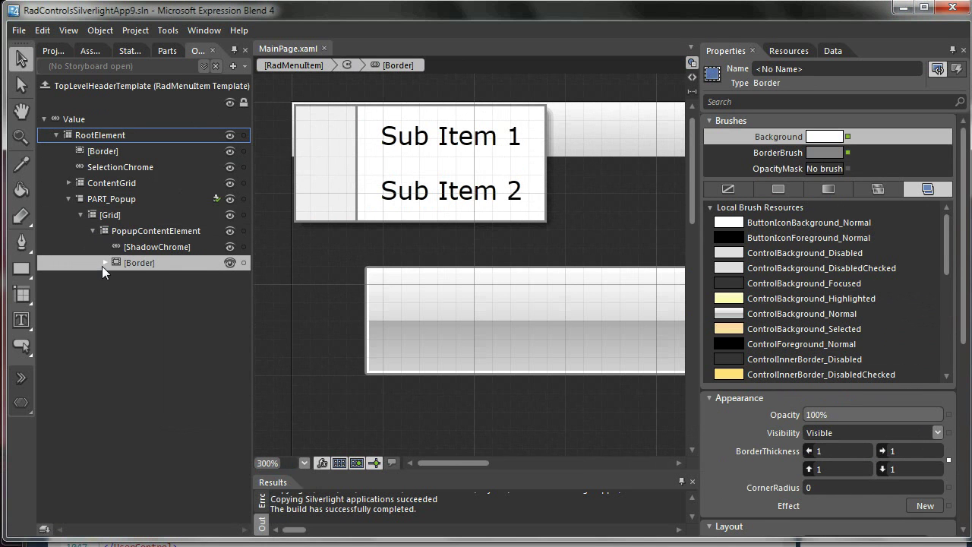
left_click(105, 263)
left_click(117, 279)
left_click(129, 295)
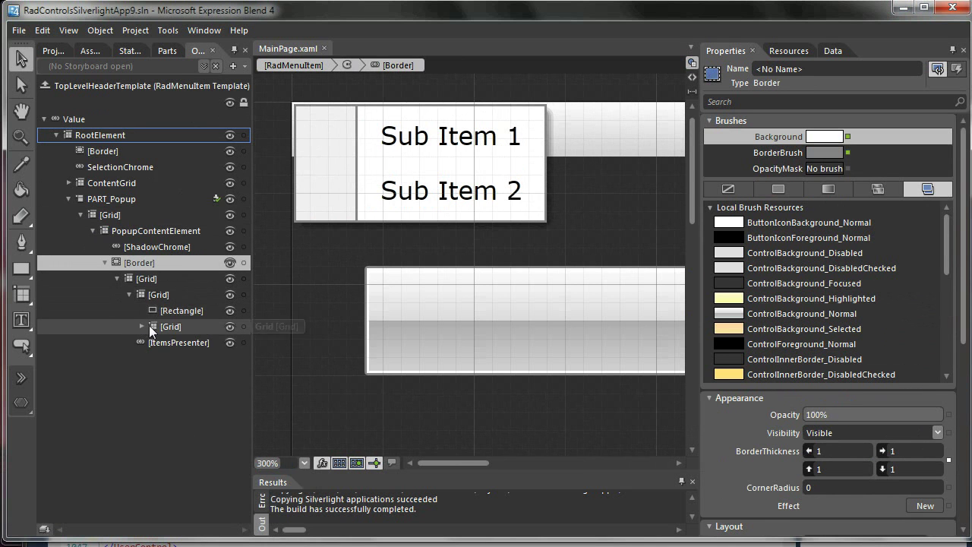
left_click(142, 327)
Fill the icon strip red #FFDA5858 and the divider blue #FF565ED8, then exit the template
left_click(179, 311)
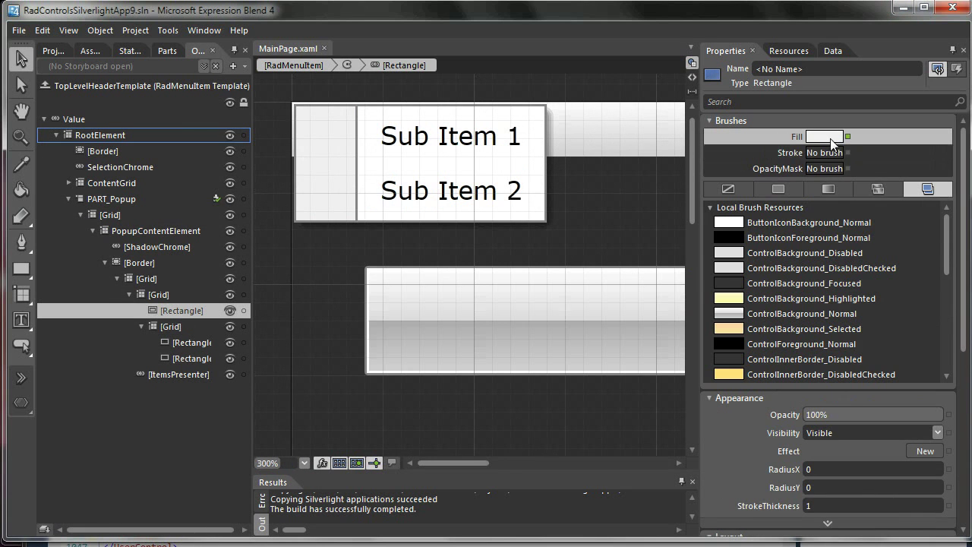
left_click_drag(757, 234, 796, 235)
left_click(194, 342)
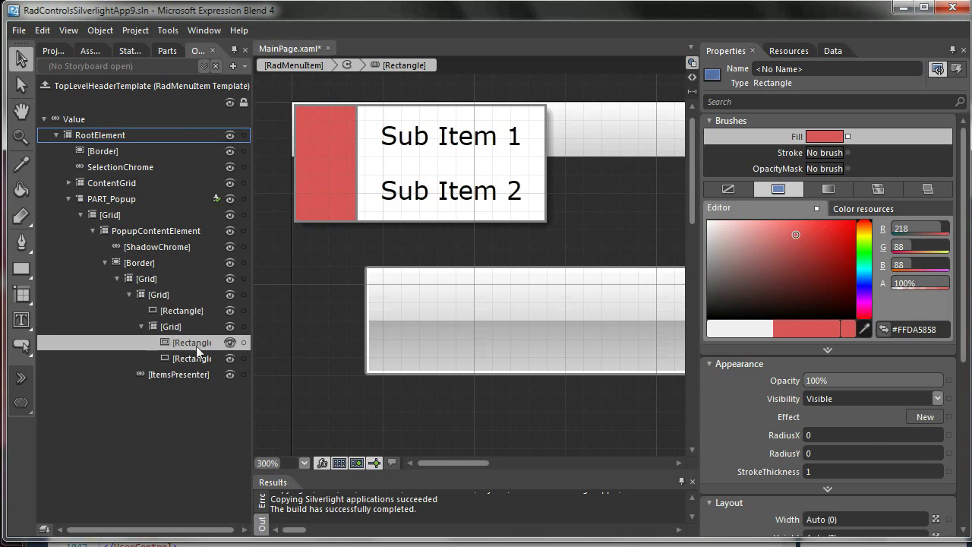
left_click(787, 187)
mouse_move(801, 245)
left_mouse_down()
mouse_move(817, 274)
mouse_move(783, 286)
mouse_move(851, 296)
mouse_move(796, 236)
left_mouse_up()
left_click(867, 291)
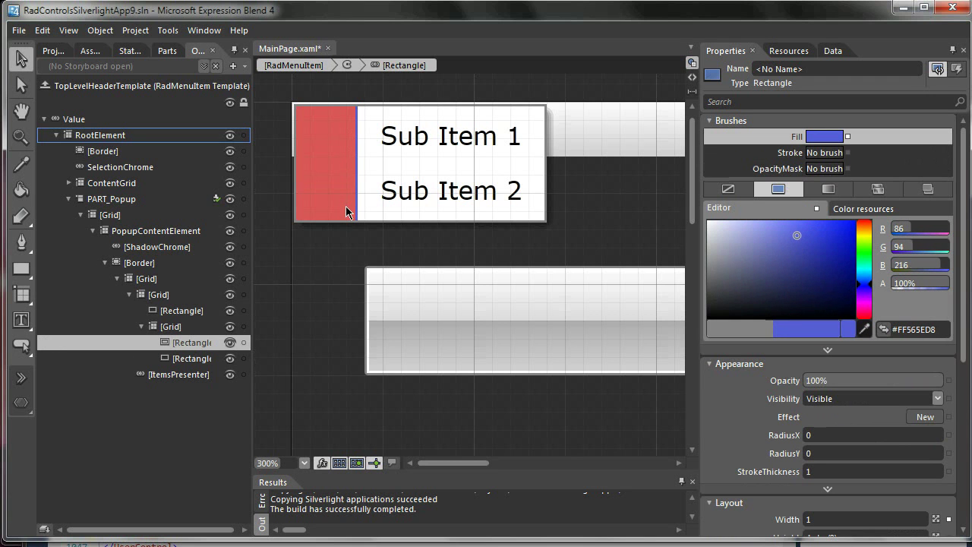
left_click(48, 86)
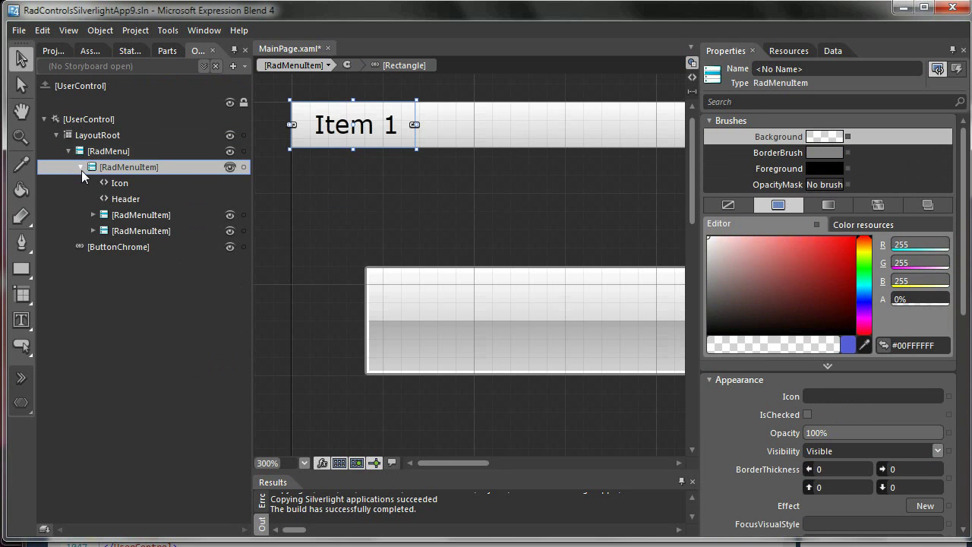
Collapse RadMenuItem and delete the [ButtonChrome] row from the Objects panel
left_click(81, 167)
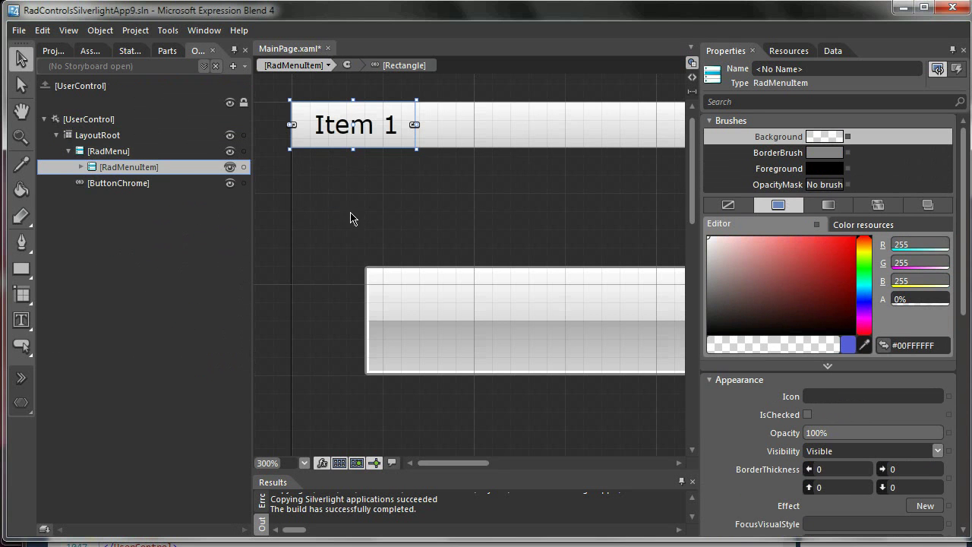
scroll(310, 180, "down", 1)
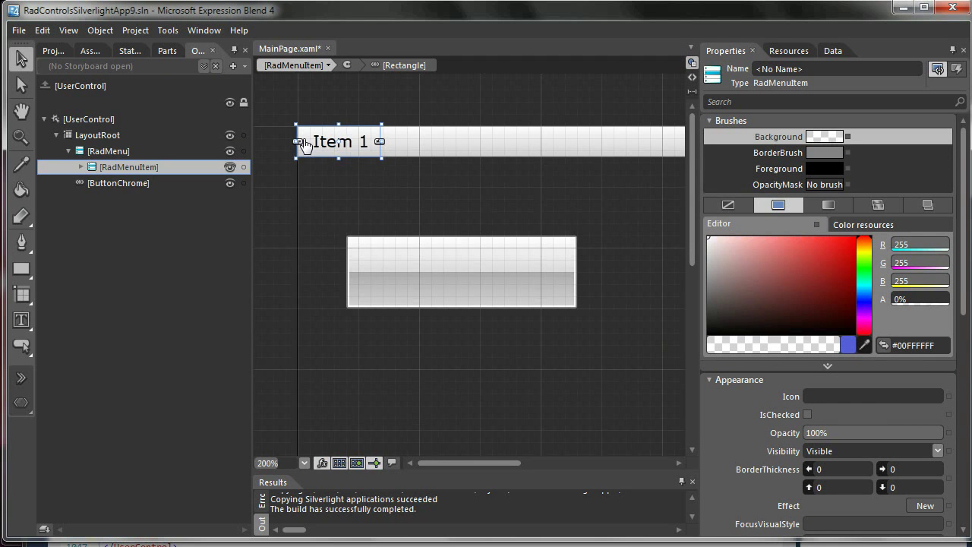
right_click(102, 181)
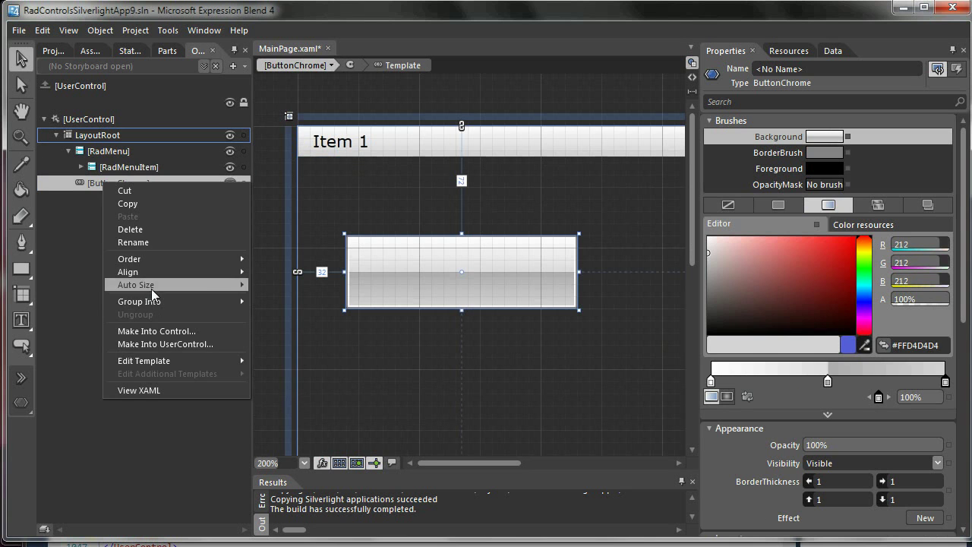
left_click(146, 229)
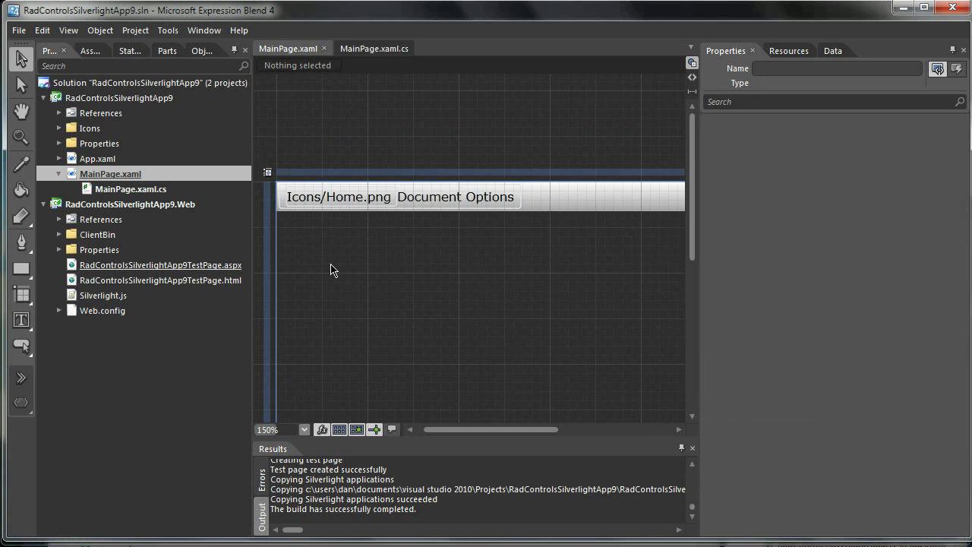
Run with F5 and open then close Document Options to check its five icon commands
key("F5")
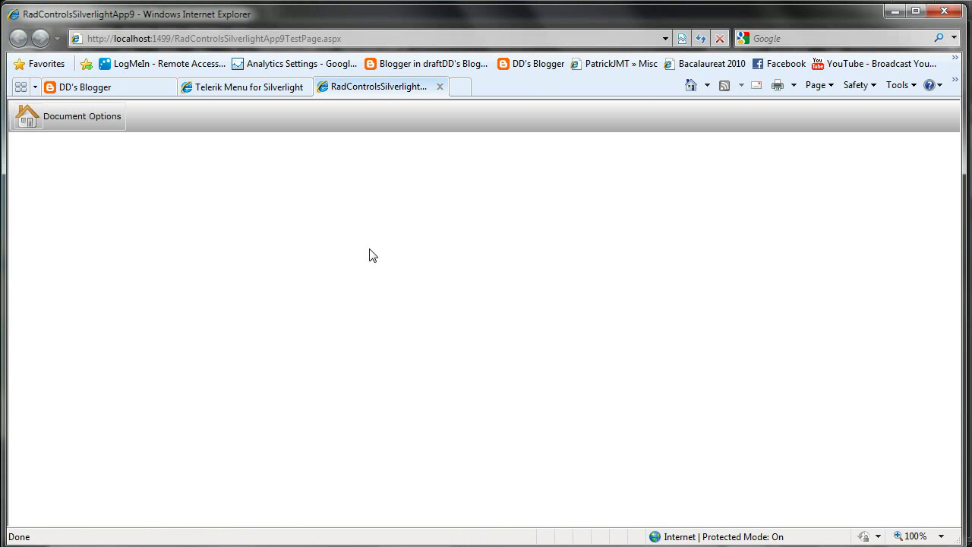
left_click(56, 120)
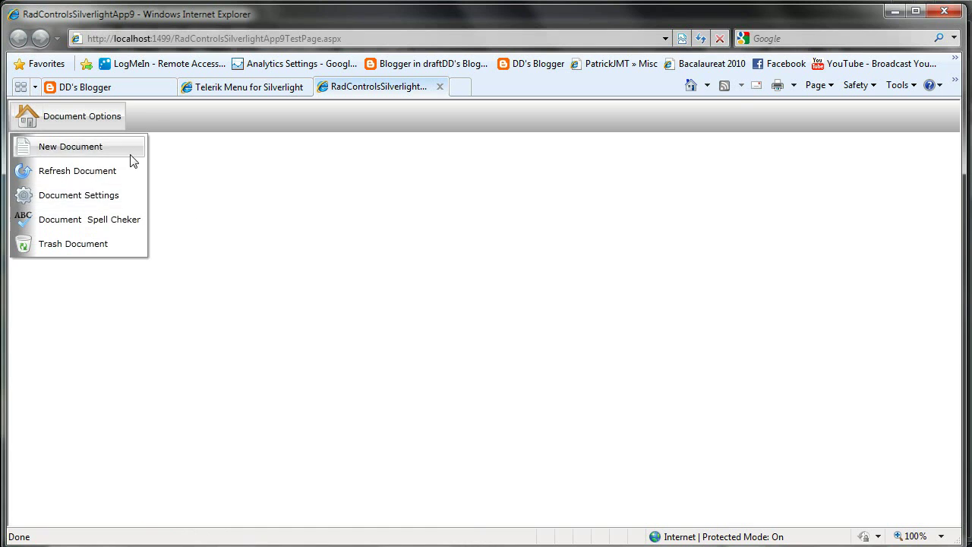
left_click(287, 234)
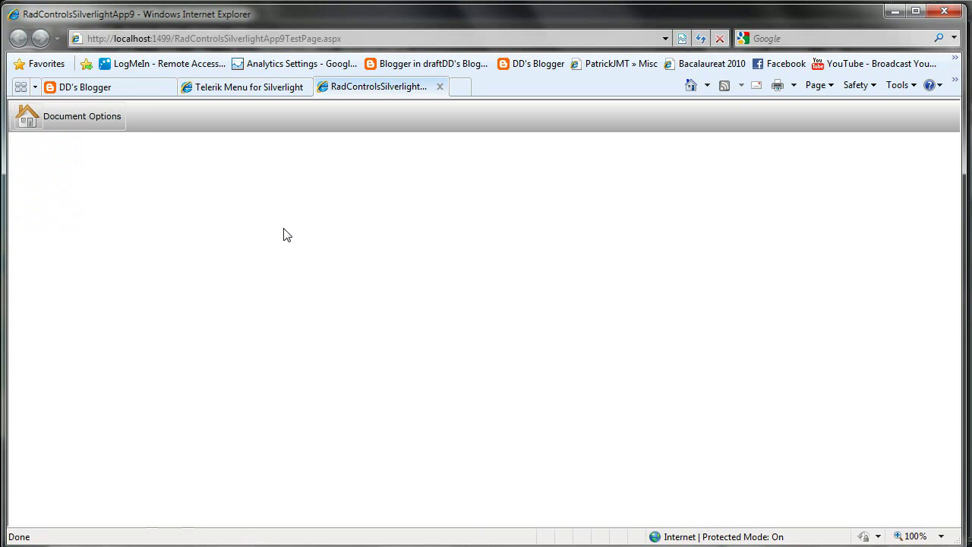